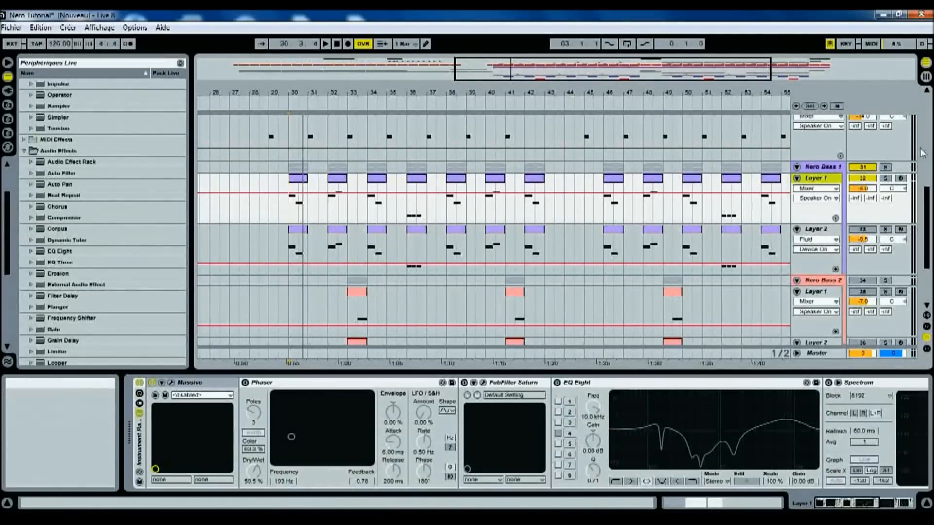
Step: Review the Massive patch on Layer 1 of the Nero Bass 1 group and close its window
left_click(793, 227)
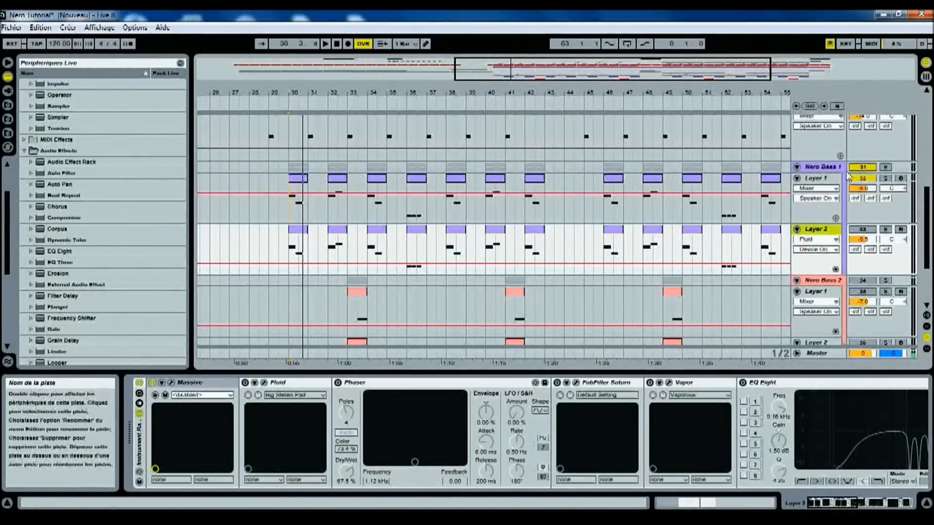
left_click(816, 178)
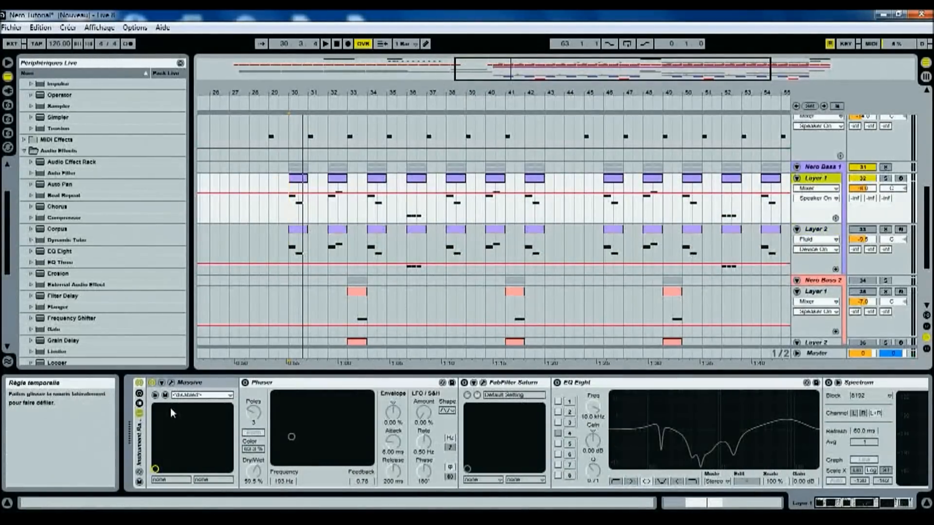
left_click(171, 383)
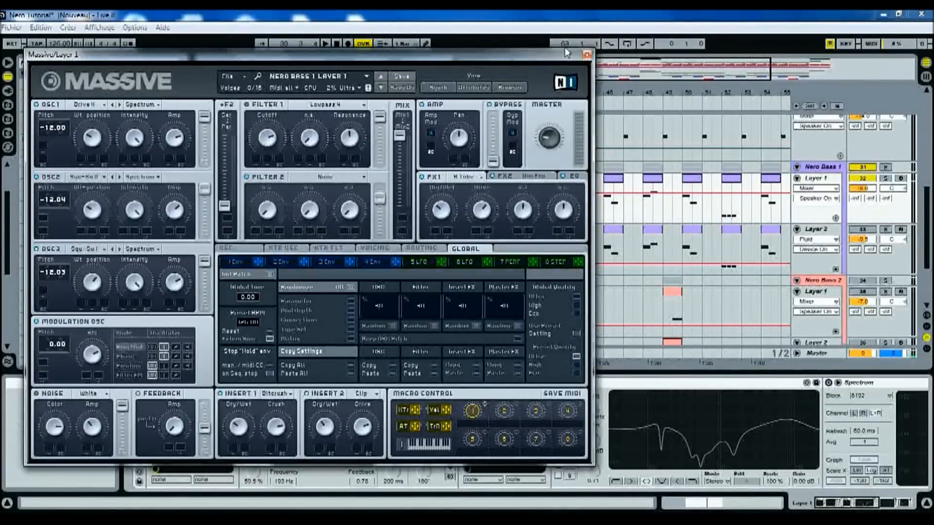
left_click(586, 54)
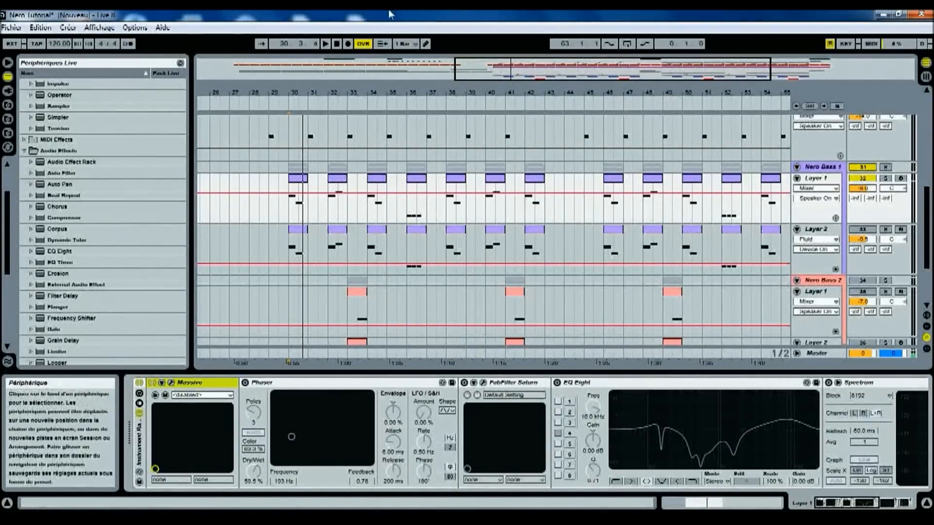
Step: Play back Layer 1 from bar 30 to hear the Massive sound without effects
left_click(290, 208)
left_click(326, 44)
left_click(335, 45)
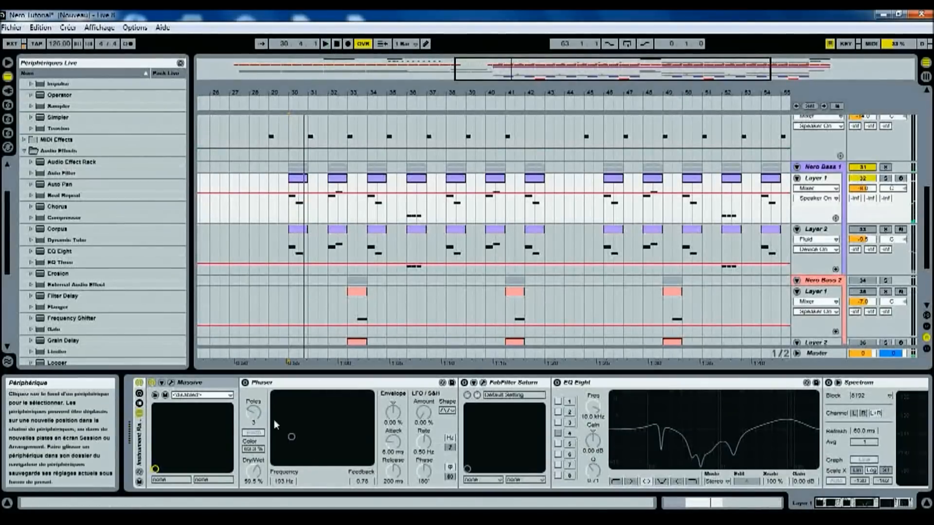
Step: Enable the Phaser on Layer 1, comparing the bass from bar 30 with the effect on and bypassed
left_click(245, 382)
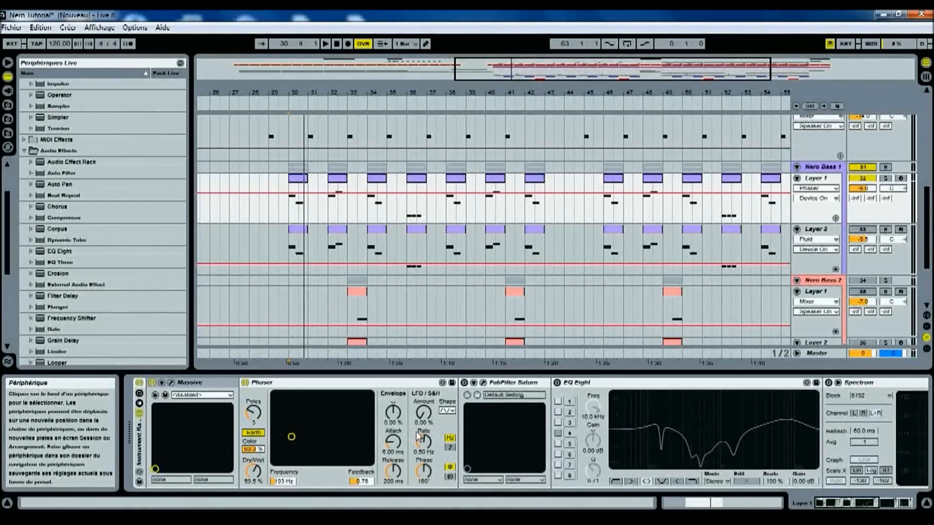
left_click(325, 44)
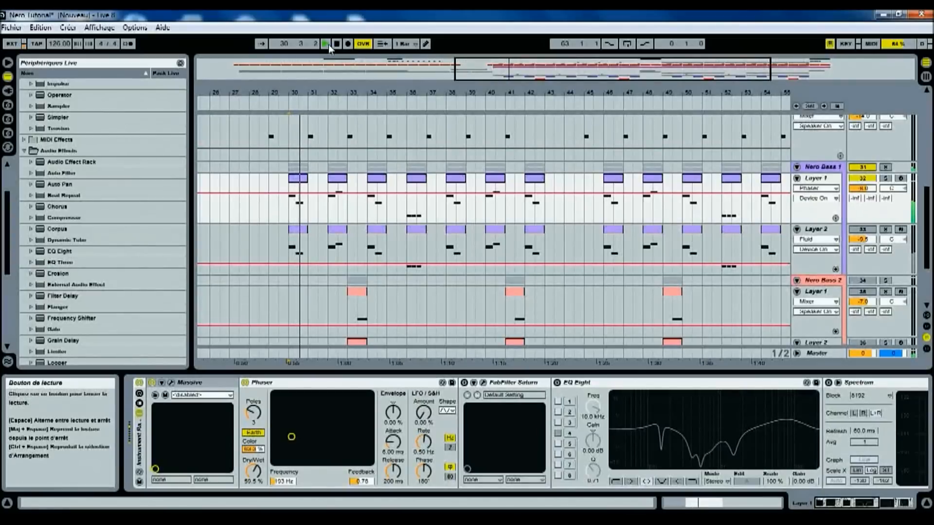
left_click(335, 44)
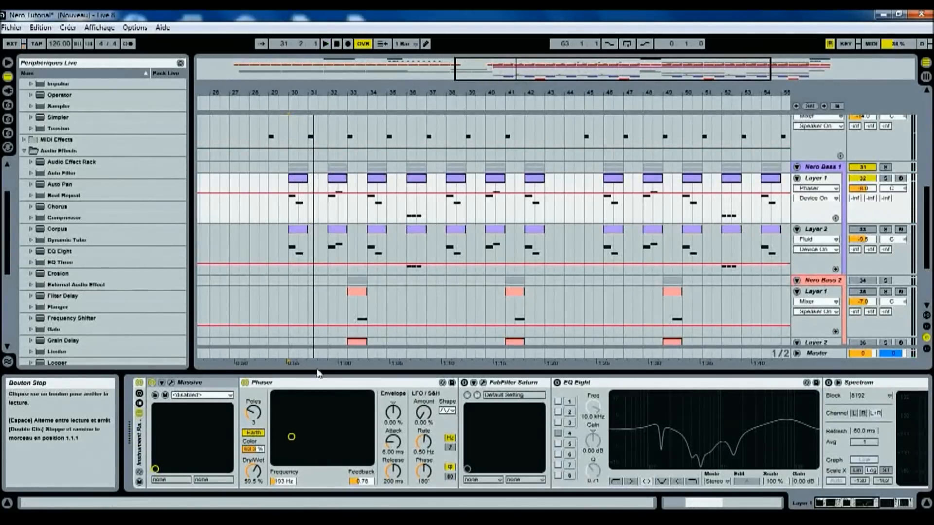
left_click(245, 383)
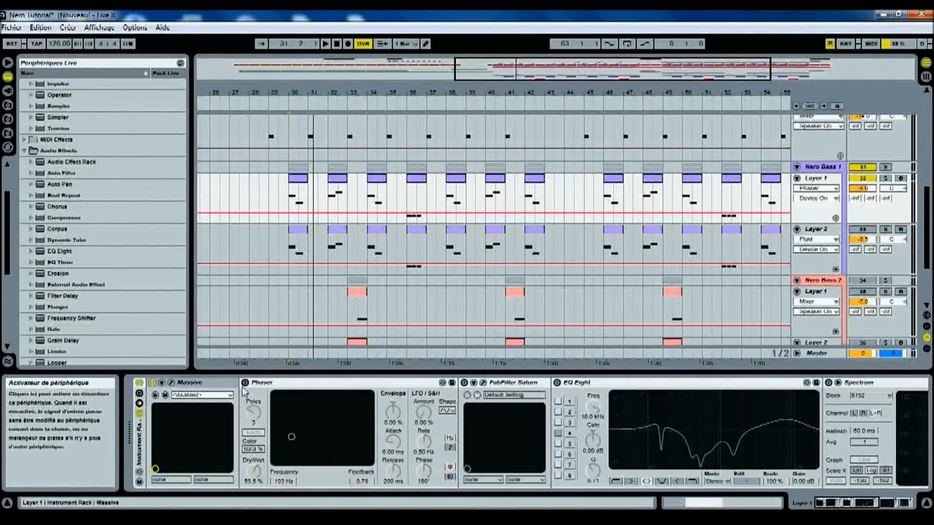
left_click(338, 44)
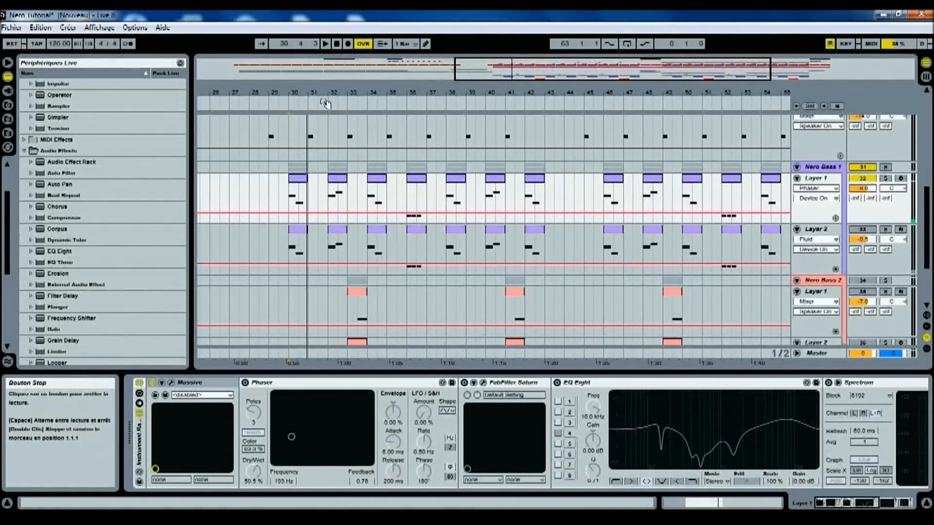
left_click(246, 383)
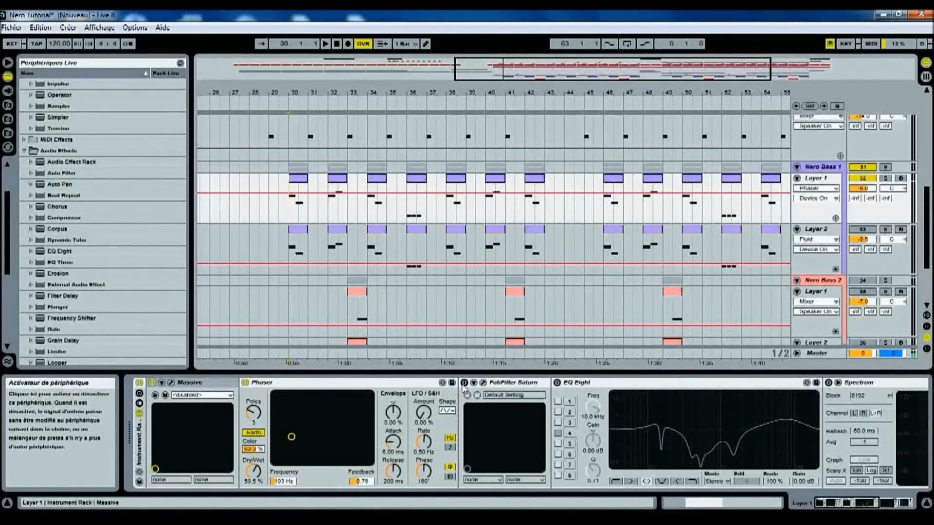
Step: Open FabFilter Saturn on Layer 1 and compare its Old Tape mid band bypassed and enabled during playback
left_click(483, 383)
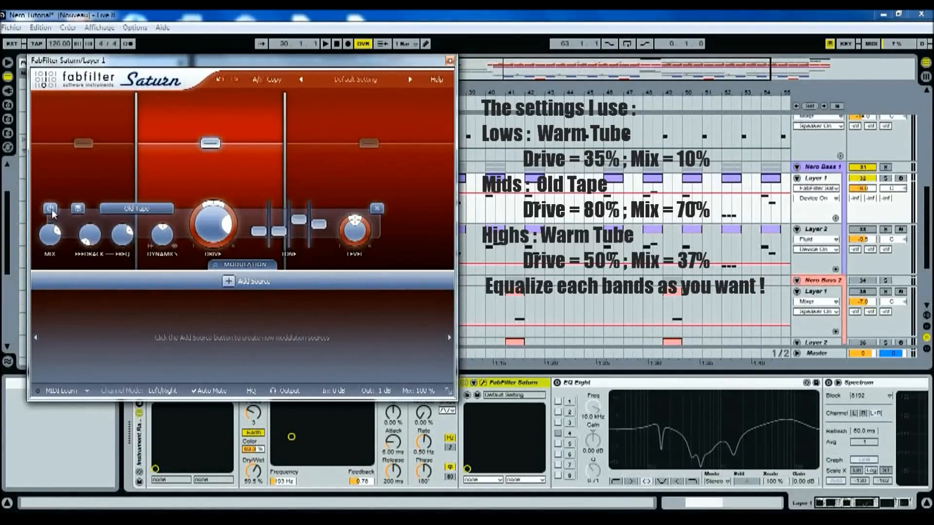
key("space")
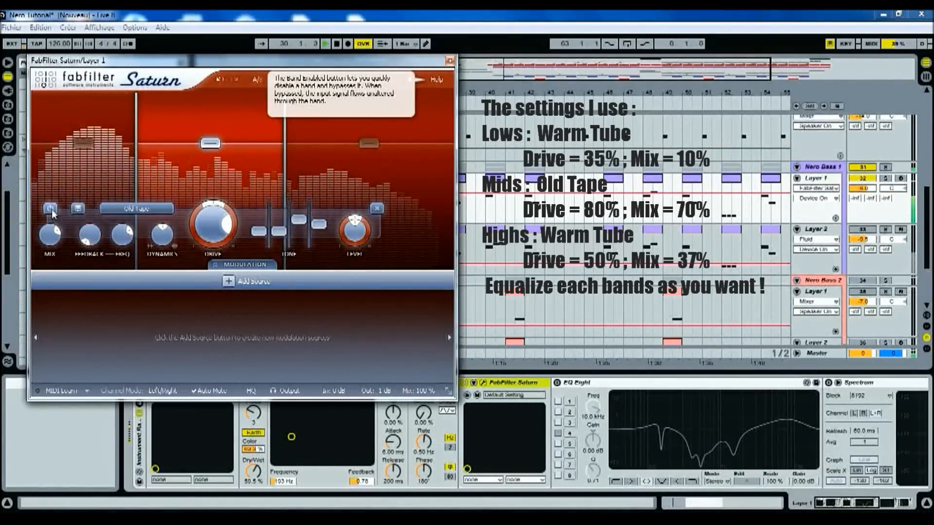
left_click(51, 208)
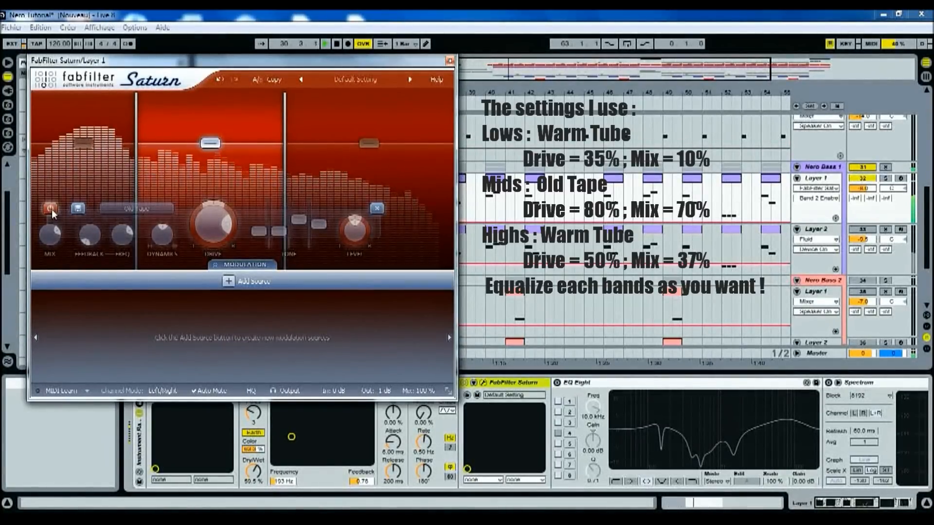
left_click(52, 210)
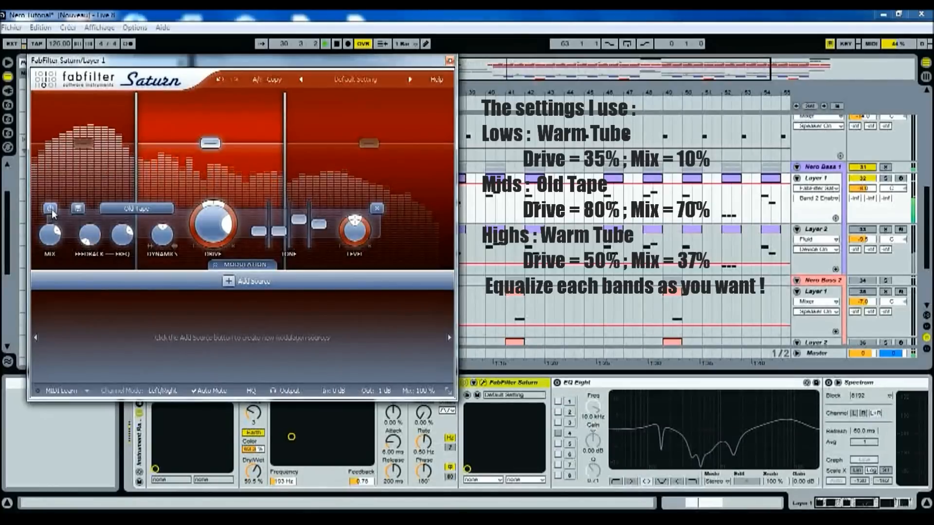
key("space")
Step: Review Saturn's Warm Tube high and low bands, close the plug-in window and play back Layer 1
left_click(323, 174)
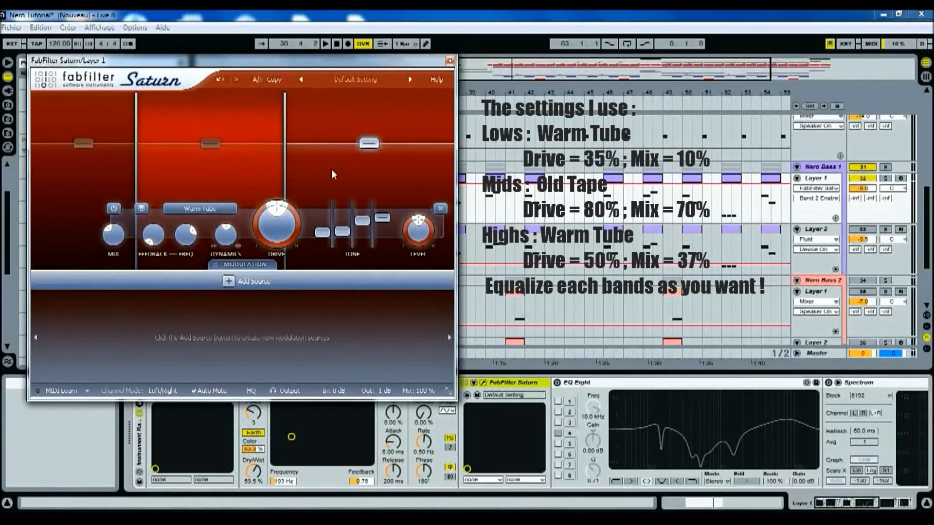
left_click(104, 173)
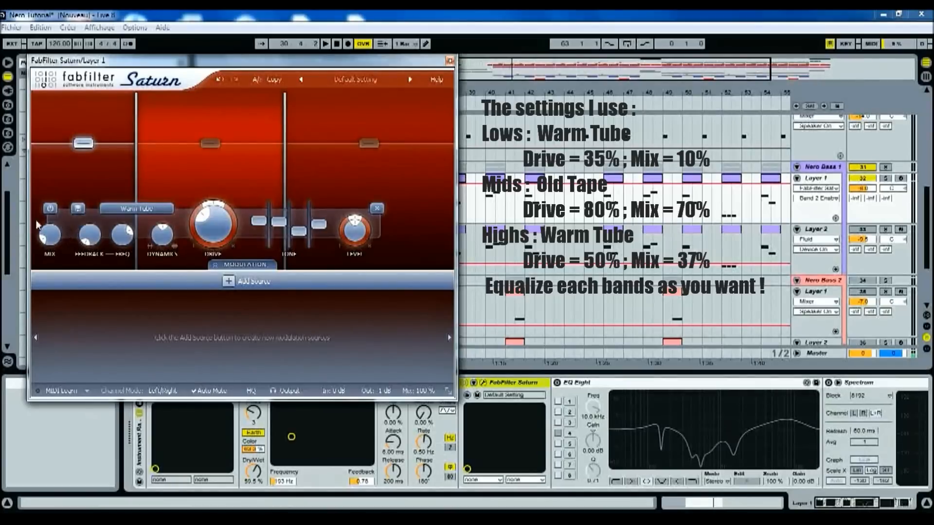
mouse_move(55, 241)
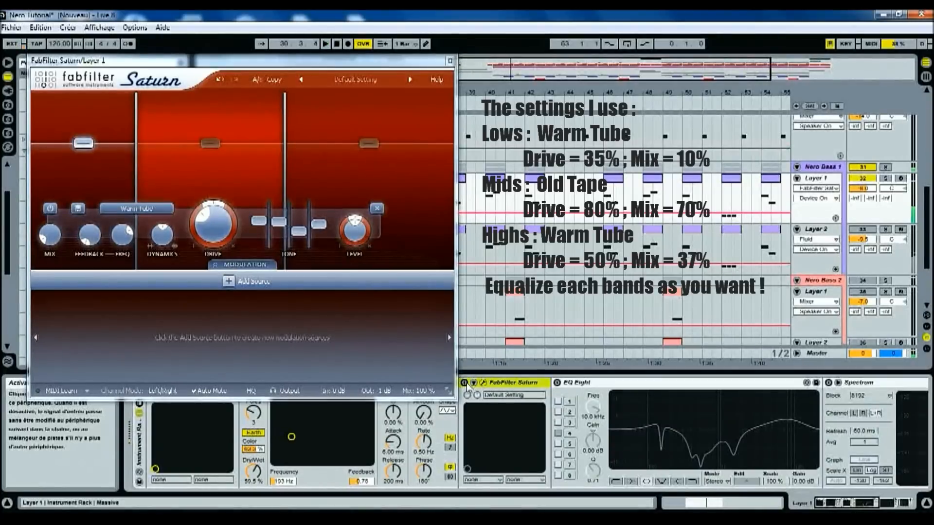
key("space")
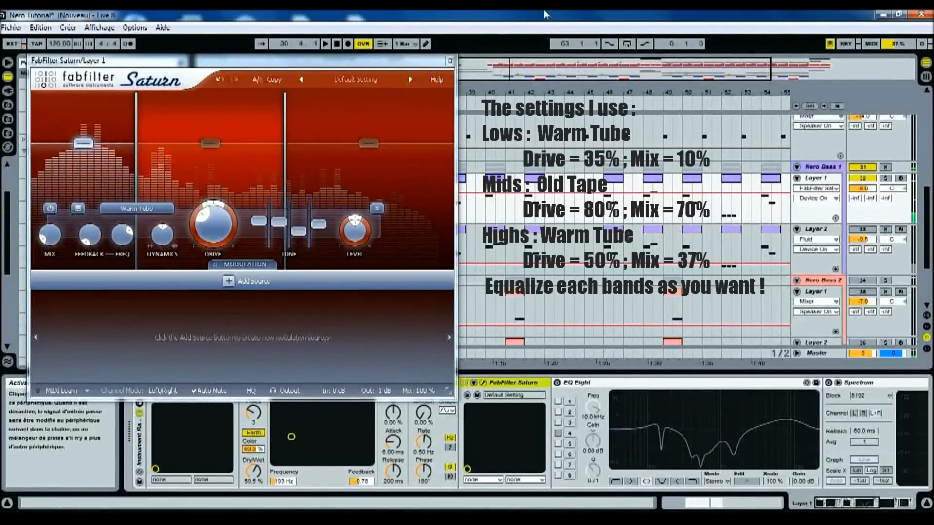
left_click(450, 60)
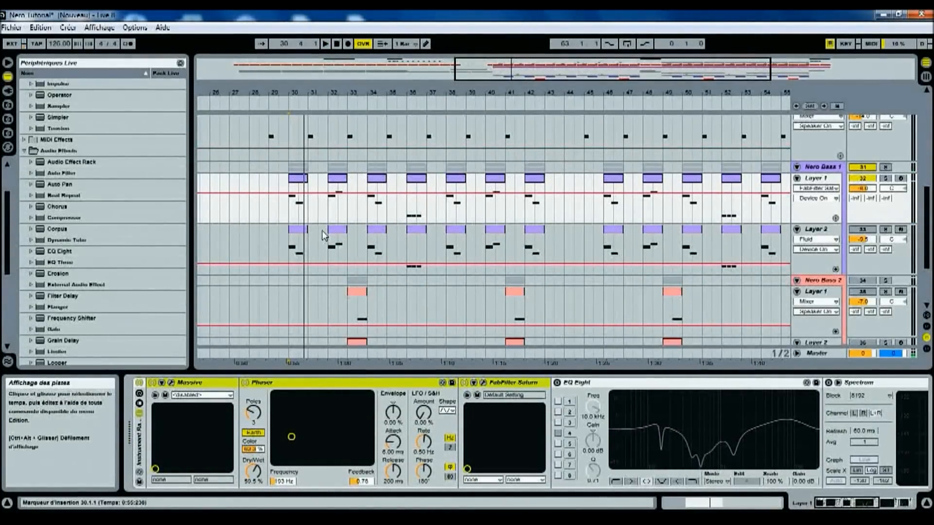
key("space")
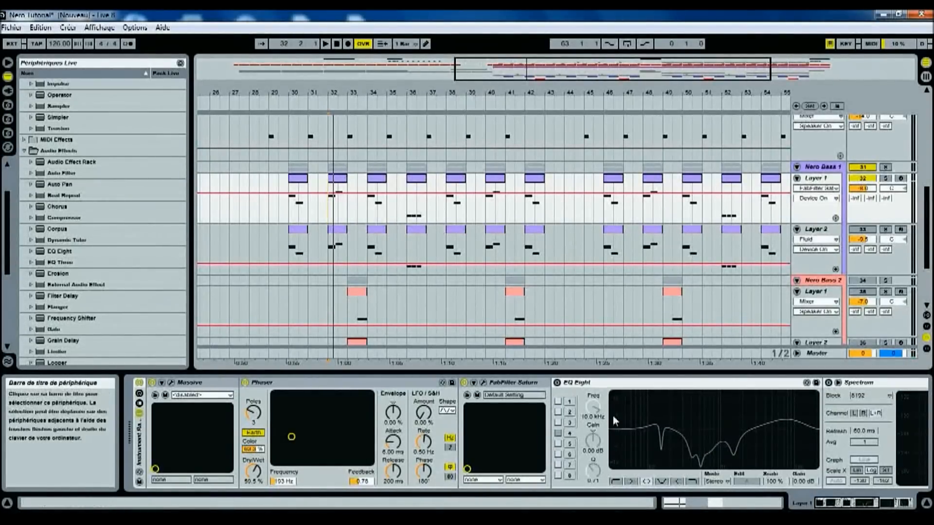
Step: Enable EQ Eight on Layer 1 and switch off all of its filter bands
left_click(558, 384)
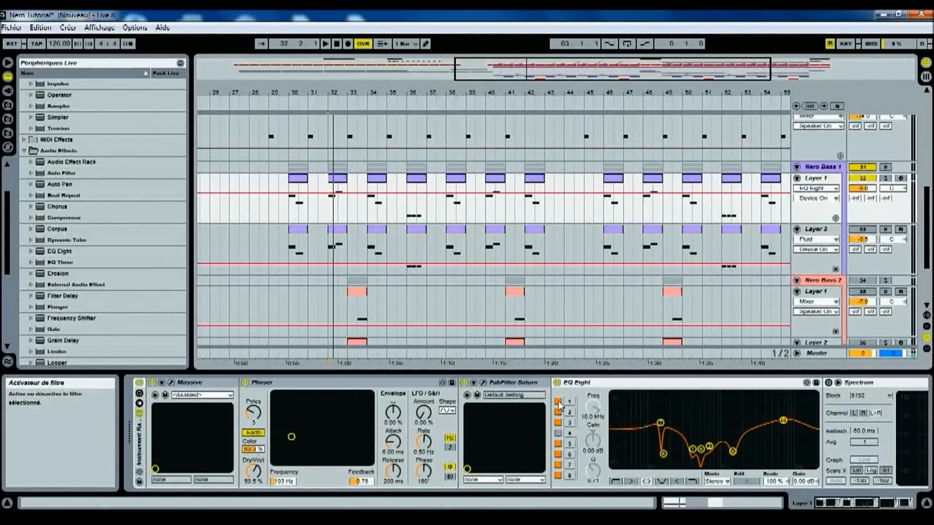
left_click(558, 454)
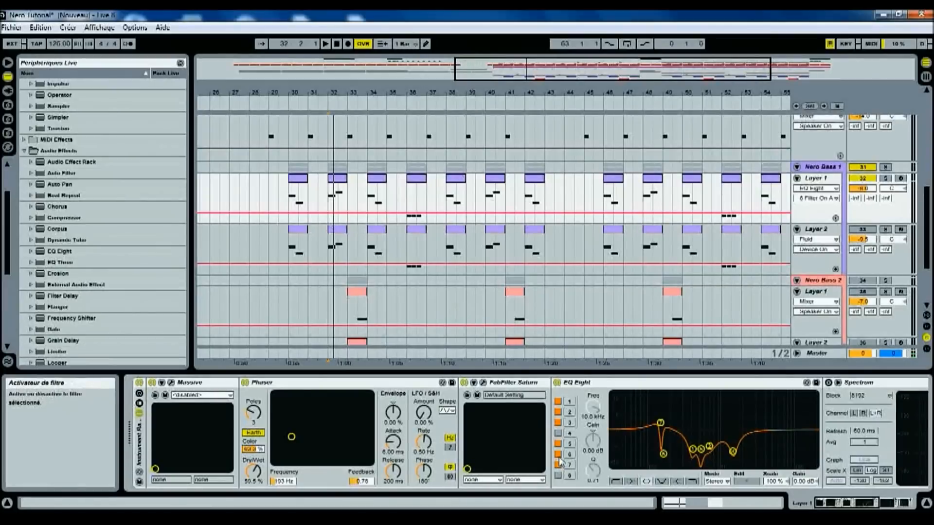
left_click(557, 465)
left_click(558, 455)
left_click(558, 444)
left_click(558, 433)
left_click(558, 422)
left_click(557, 412)
left_click(558, 401)
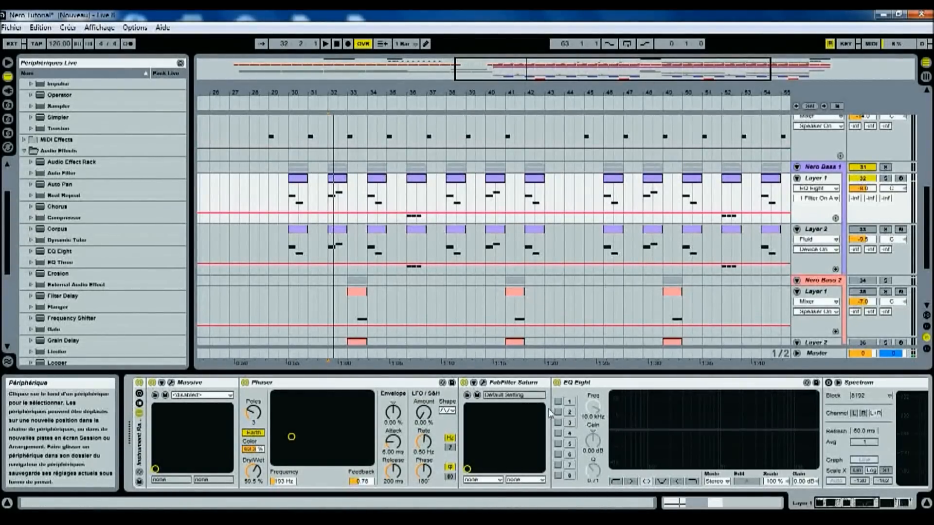
Step: Re-enable EQ Eight filters 1 and 2 while playing from bar 32, and try filter 8 on and off
left_click(558, 402)
key("space")
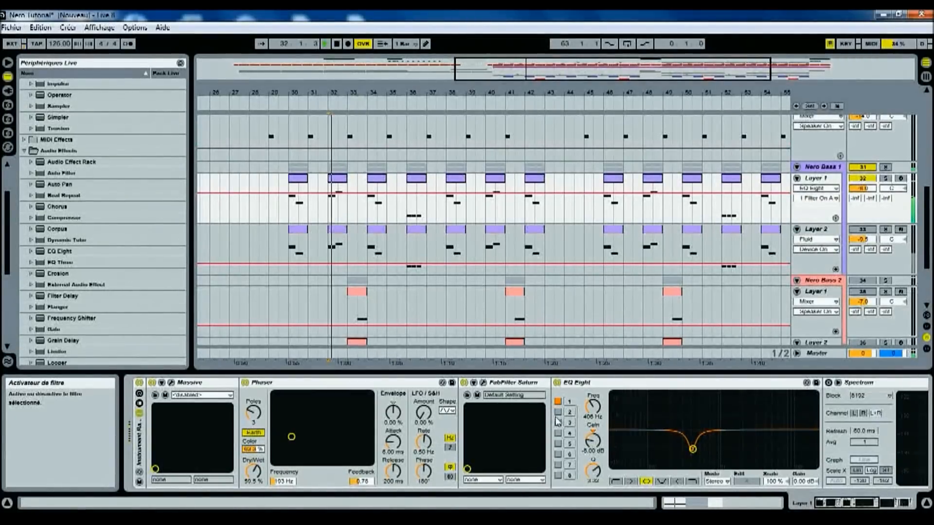
left_click(558, 412)
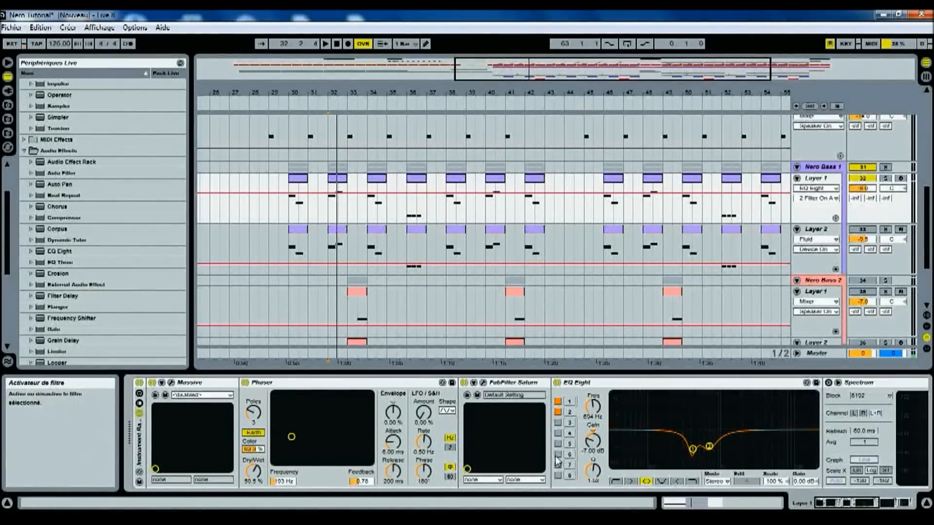
left_click(558, 475)
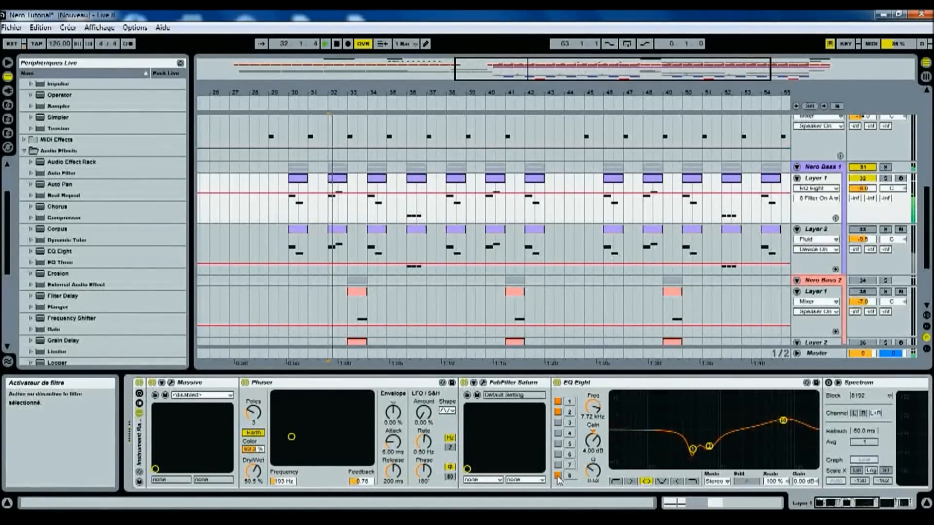
left_click(558, 475)
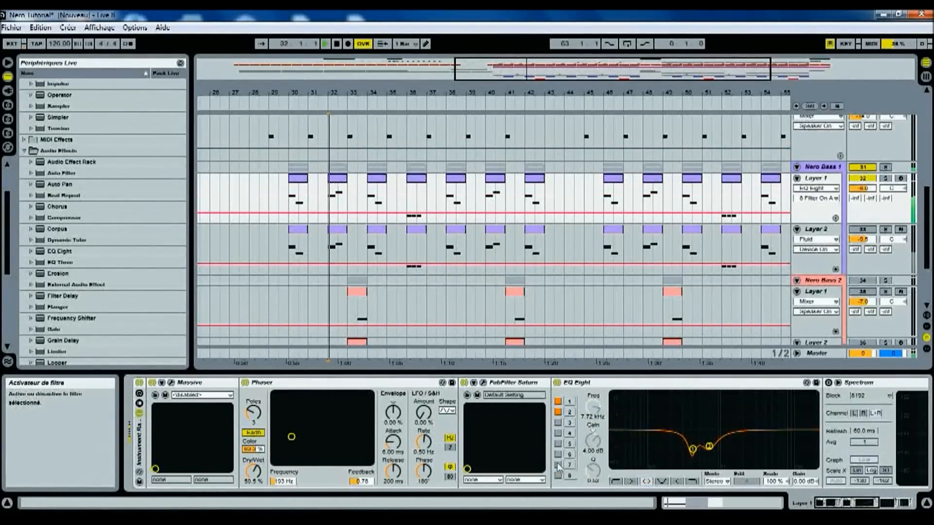
Step: Re-enable EQ Eight filters 4 and 5, toggling filters 5 and 6 to compare their effect
left_click(558, 433)
left_click(558, 454)
left_click(558, 454)
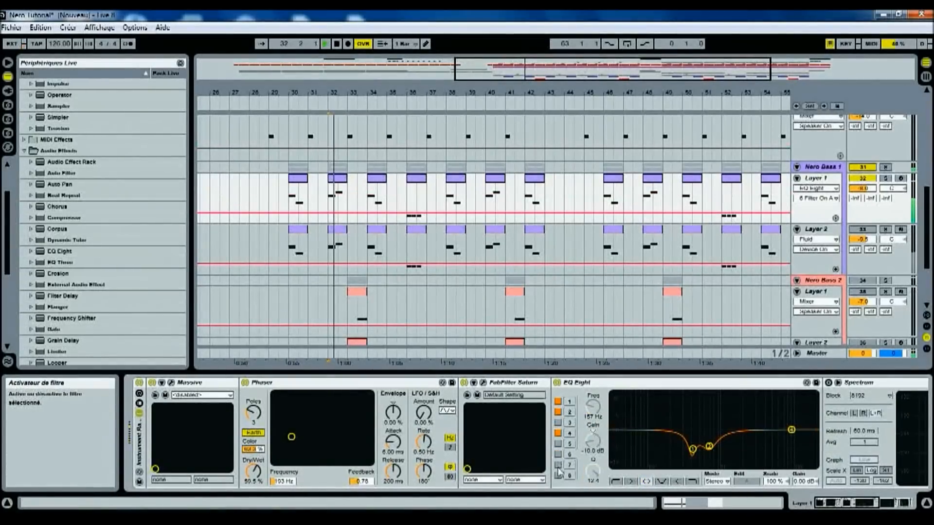
left_click(558, 443)
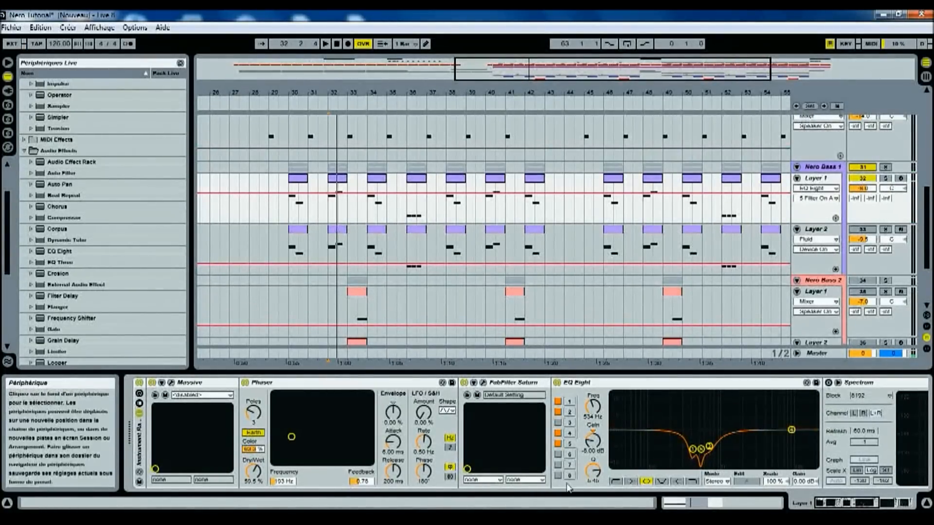
left_click(557, 445)
left_click(557, 445)
left_click(557, 445)
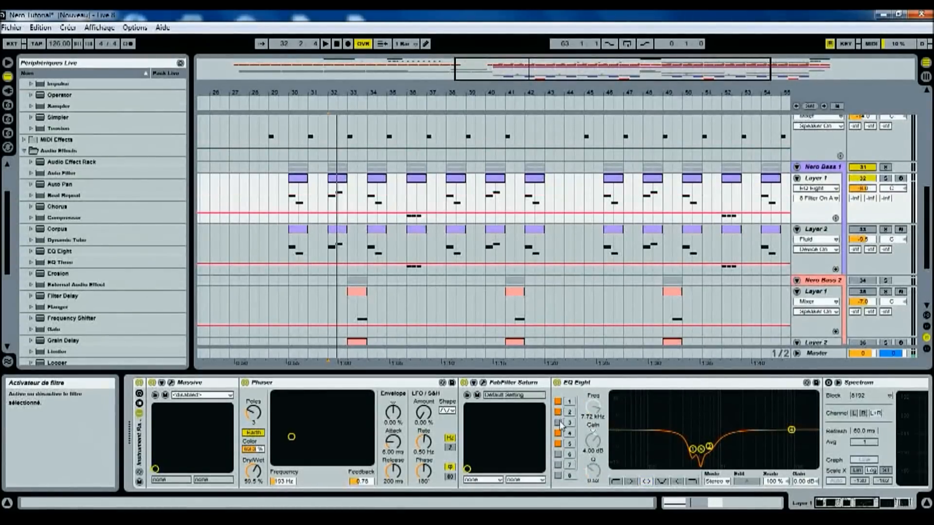
Step: Re-enable EQ Eight filters 7 and 8, auditioning Layer 1 from bar 32 in between
left_click(558, 464)
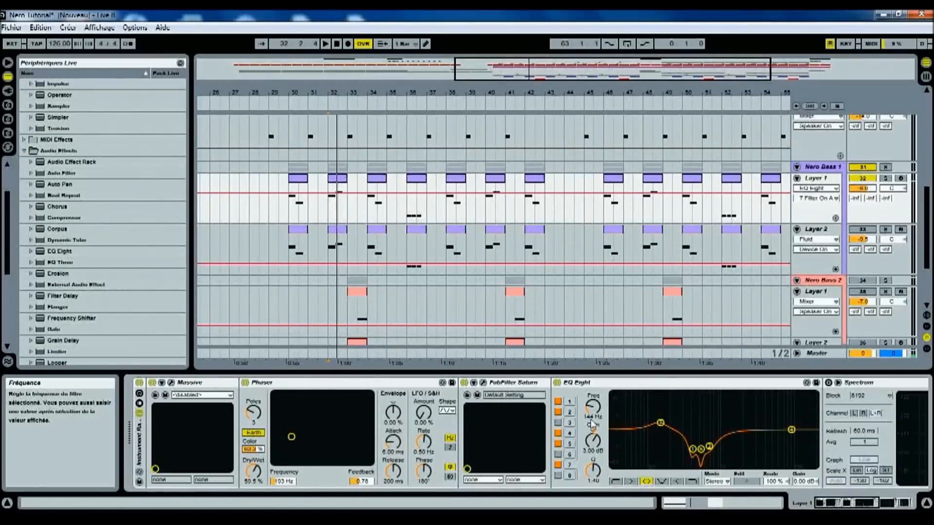
key("space")
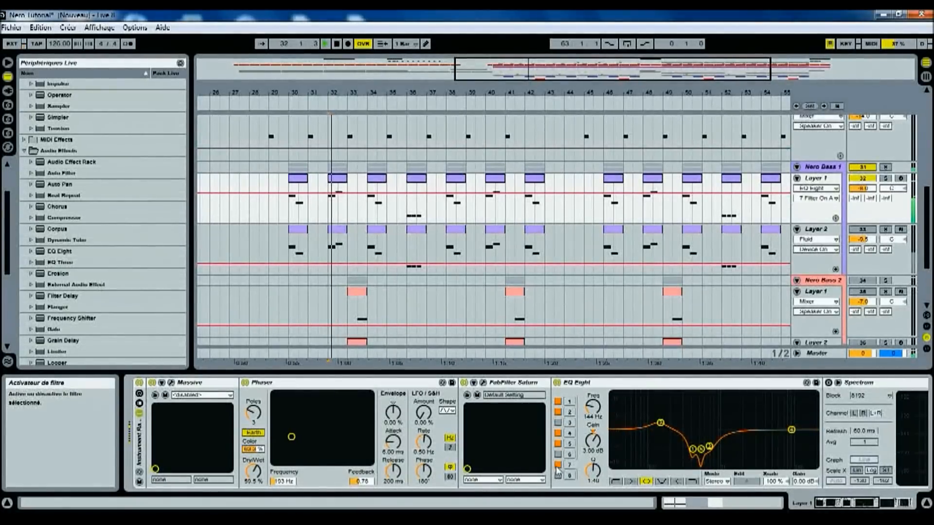
key("space")
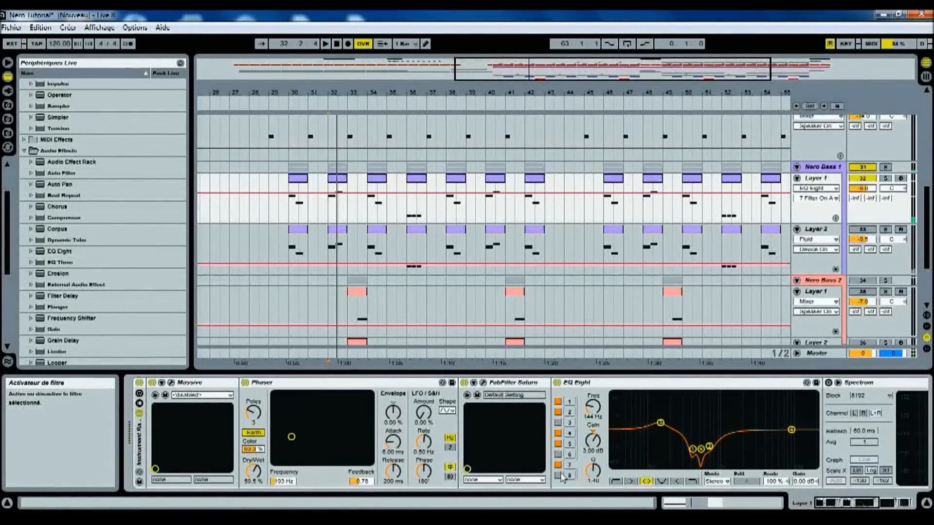
left_click(558, 475)
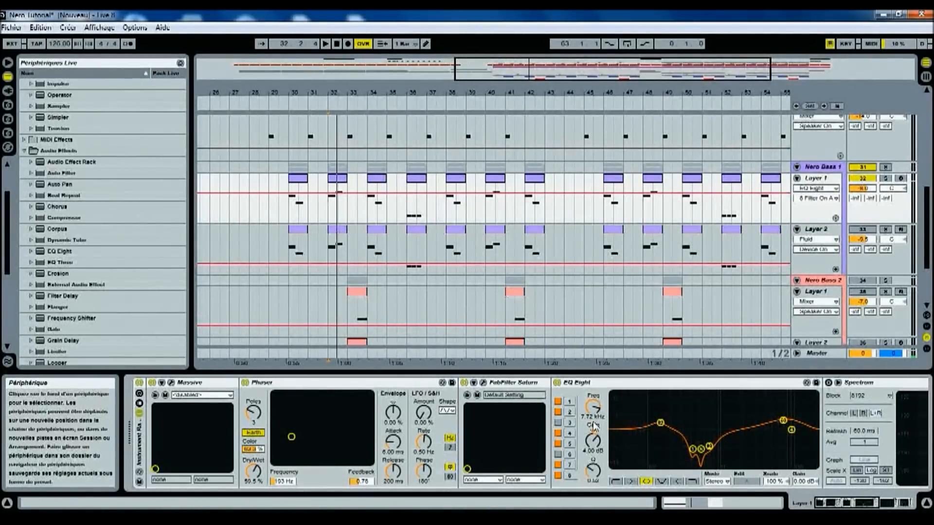
Step: Re-enable the remaining EQ Eight filters 3 and 6 on Layer 1, auditioning the bass from bar 32 between changes
key("space")
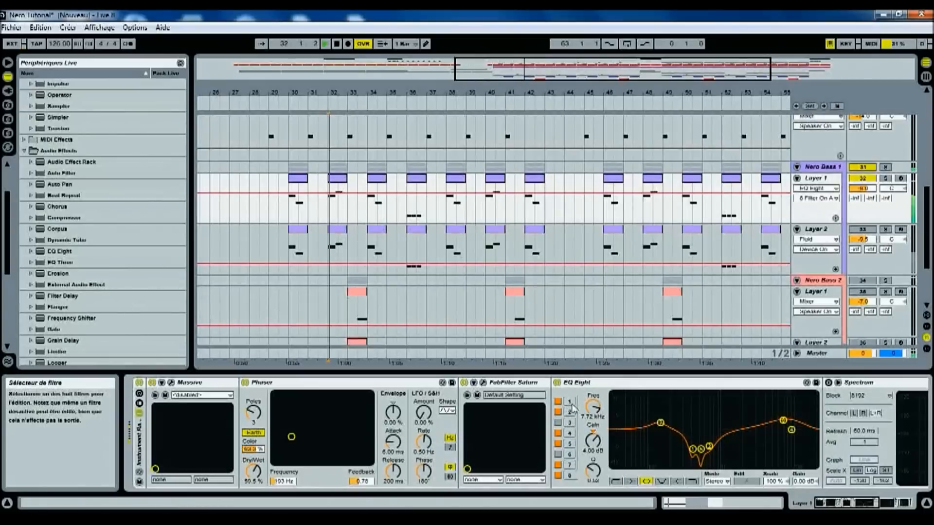
key("space")
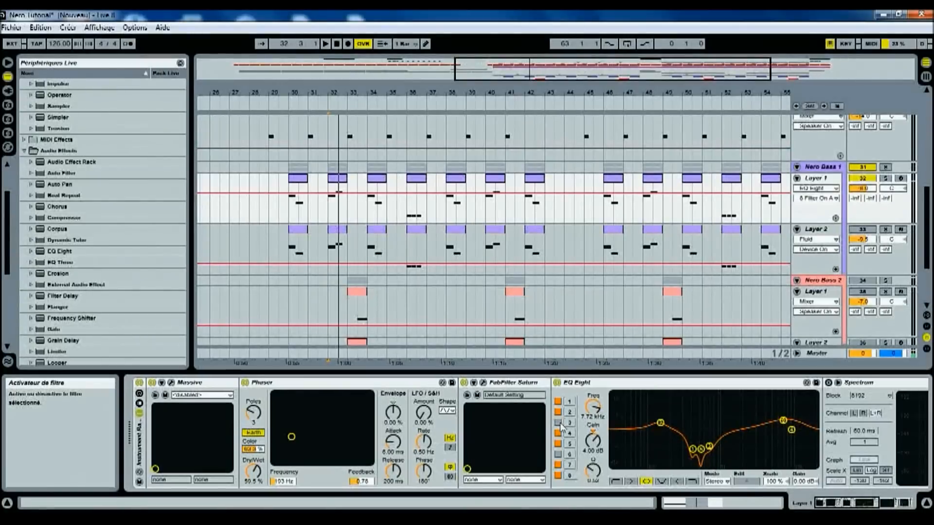
left_click(558, 433)
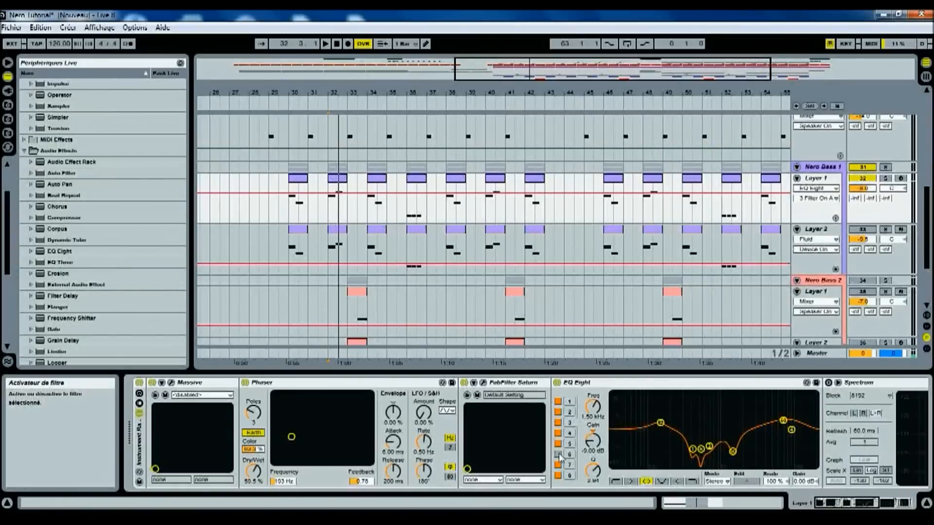
key("space")
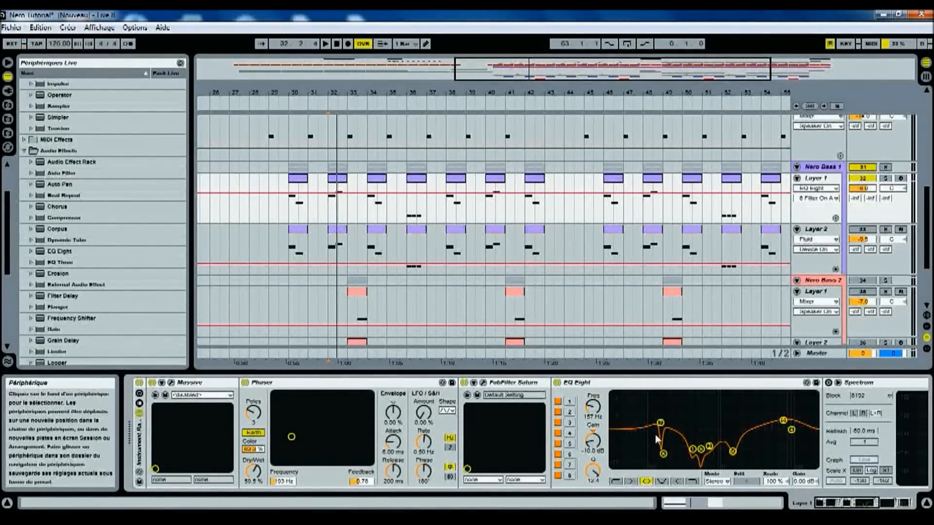
key("space")
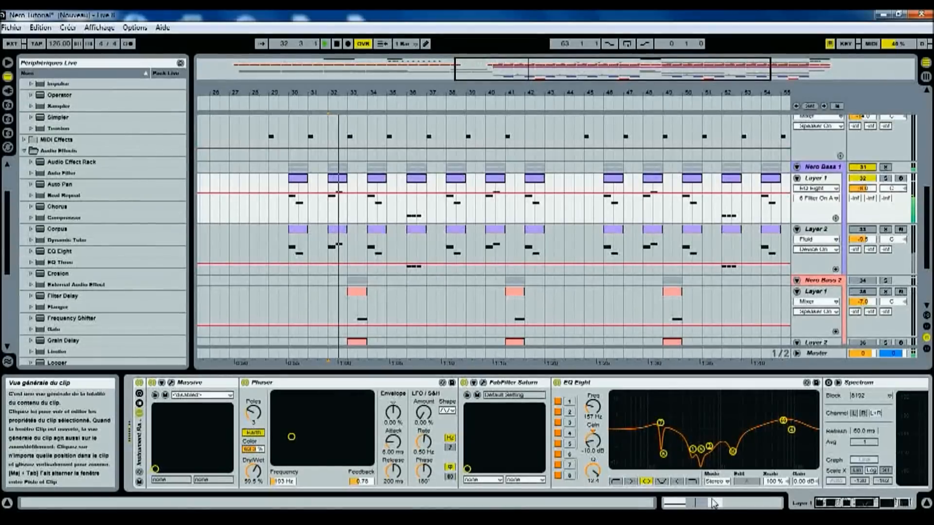
Step: Enable the Compressor at the end of Layer 1's device chain and audition the layer from bar 32
left_click_drag(834, 510, 869, 509)
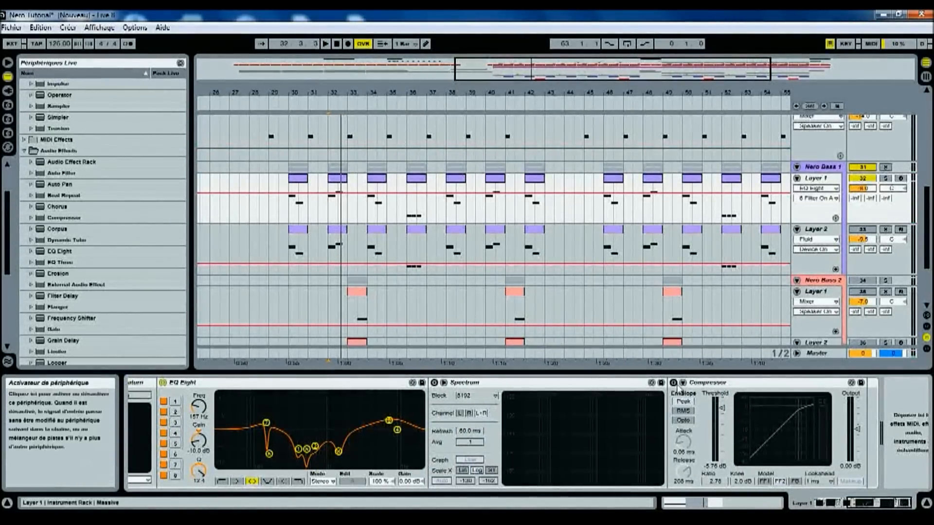
left_click(674, 384)
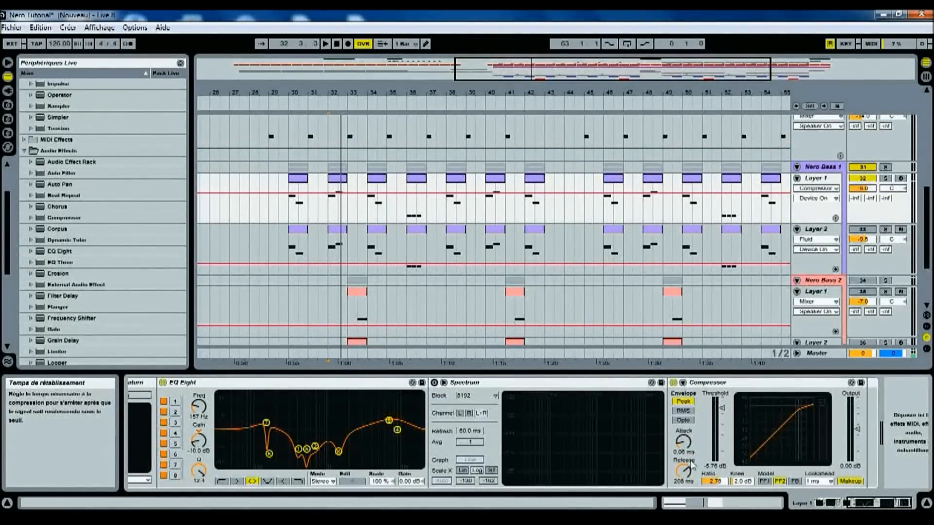
key("space")
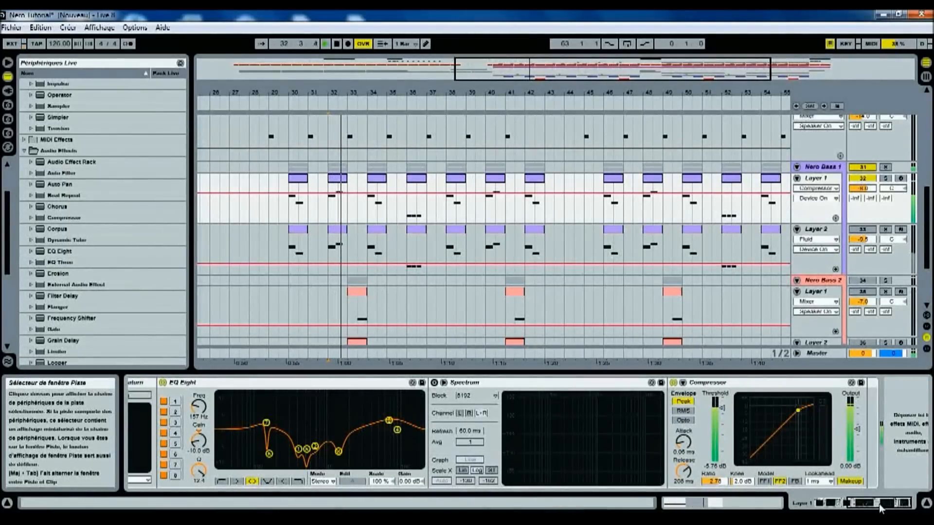
Step: Show Layer 2's device chain under Nero Bass 1 and examine its Massive patch, closing the synth window when done
left_click(723, 233)
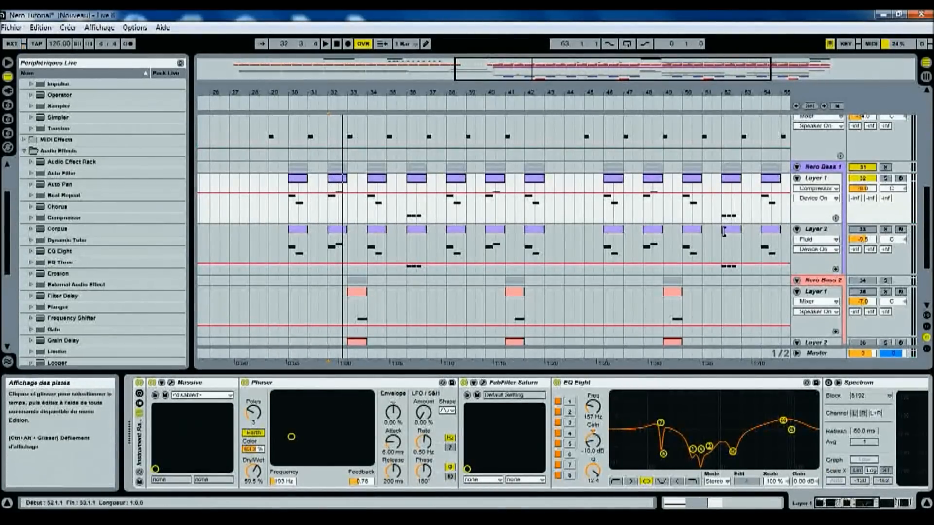
left_click(818, 235)
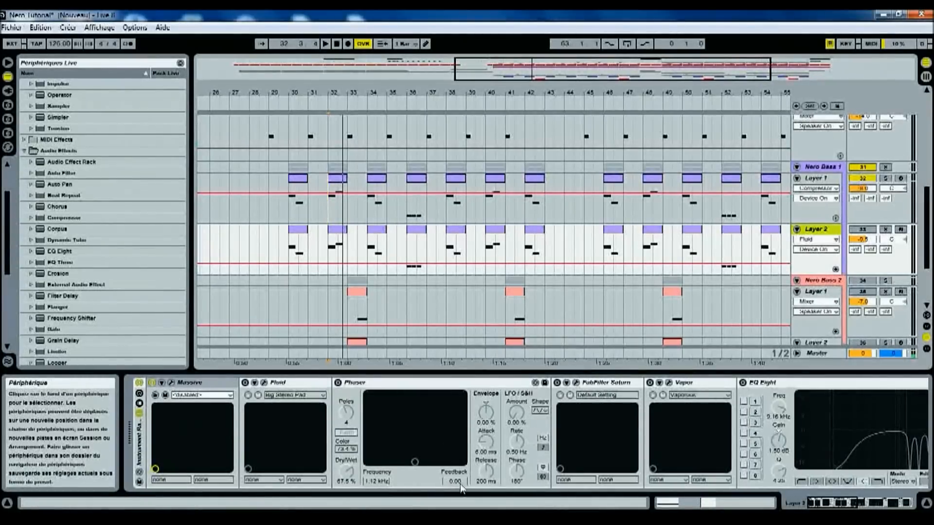
left_click(833, 508)
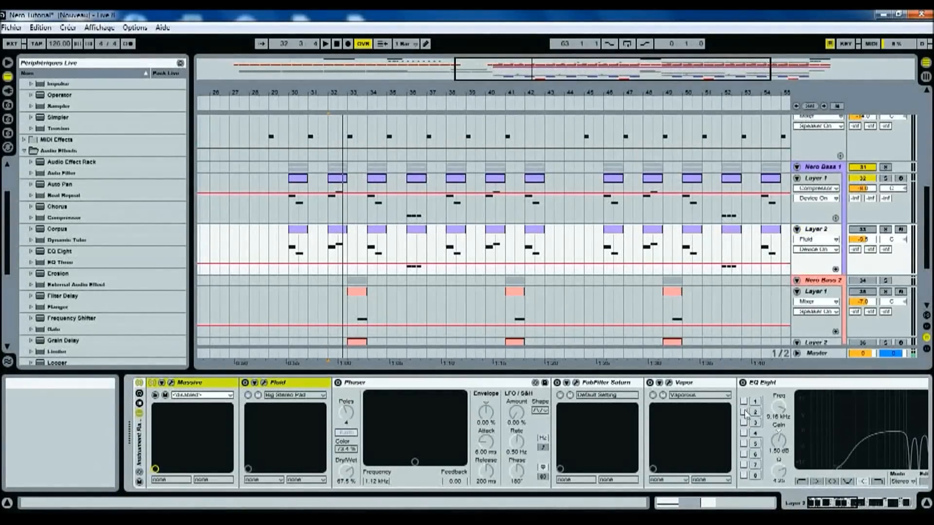
left_click(172, 383)
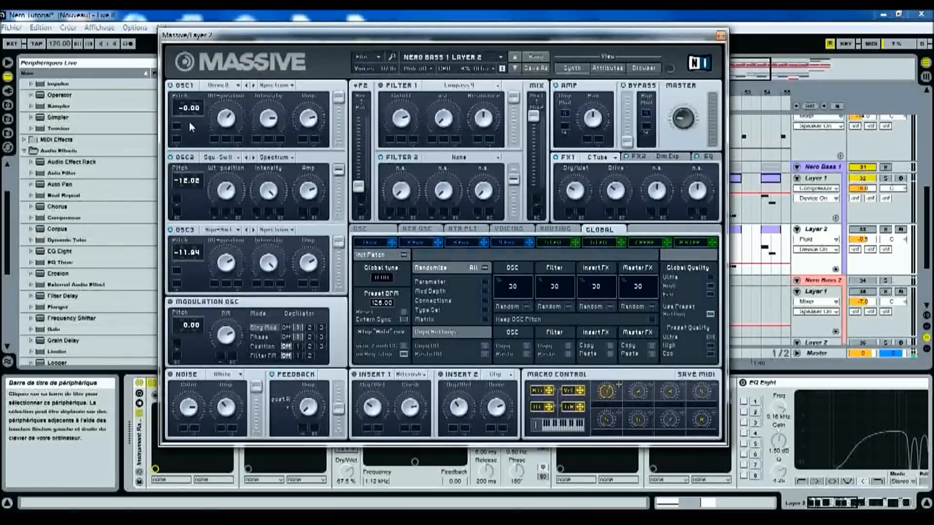
left_click(720, 36)
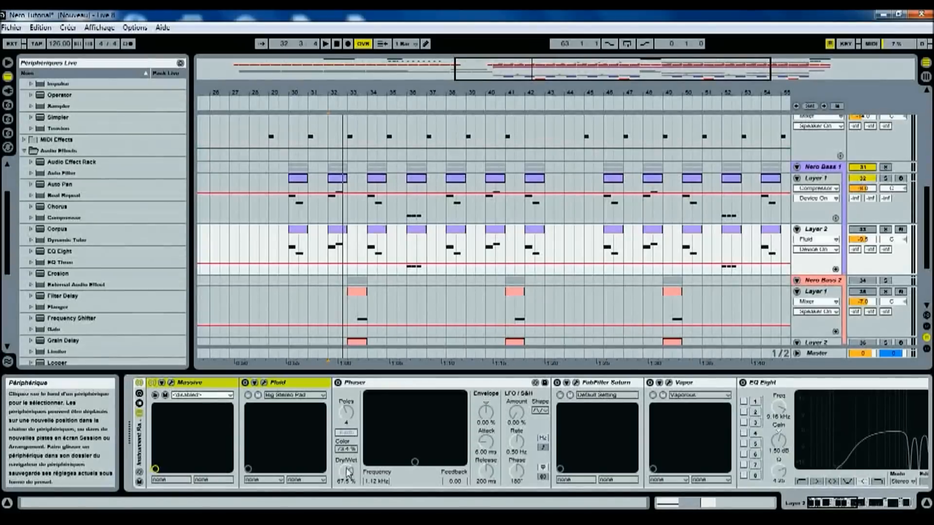
Step: Enable Fluid on Layer 2, open its plug-in window and play the track from bar 32
left_click(247, 384)
left_click(264, 382)
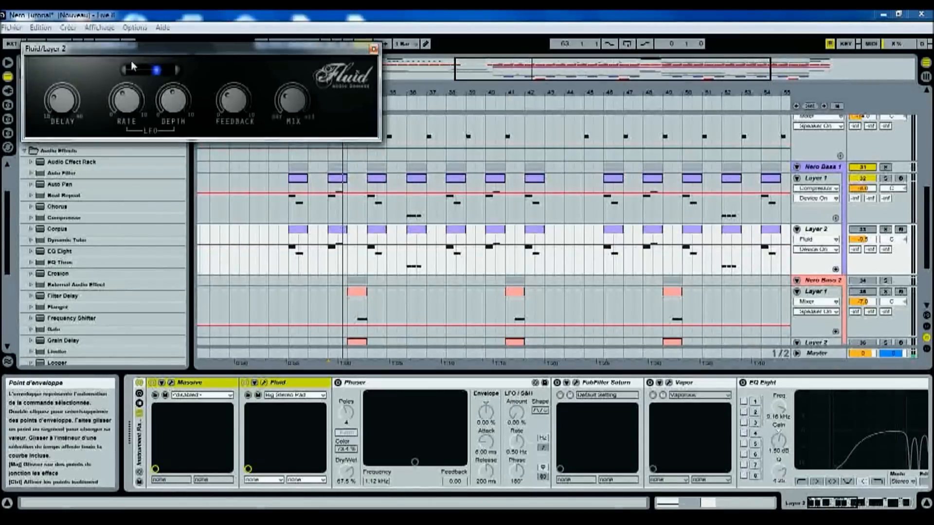
left_click(336, 253)
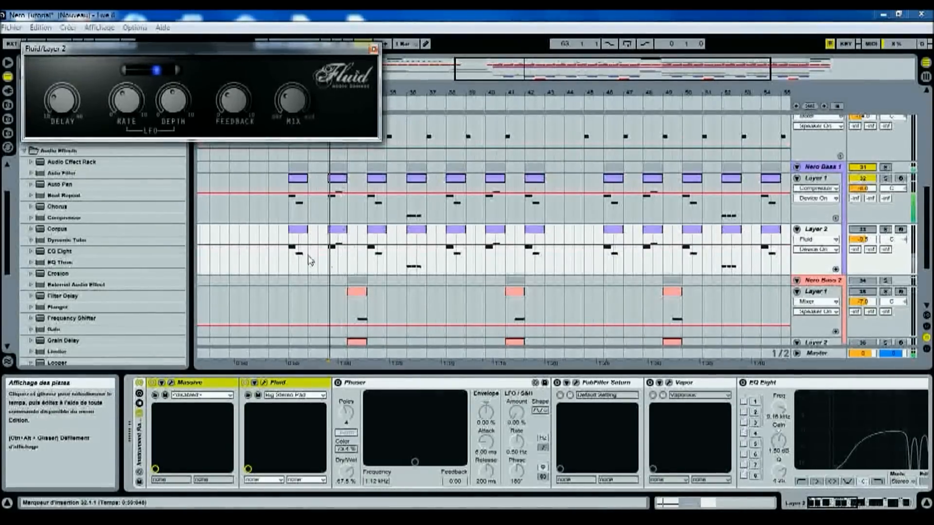
key("space")
Step: Activate Layer 2, deactivate Layer 1 and set the playback start to bar 30
left_click(862, 229)
left_click(862, 179)
left_click(291, 270)
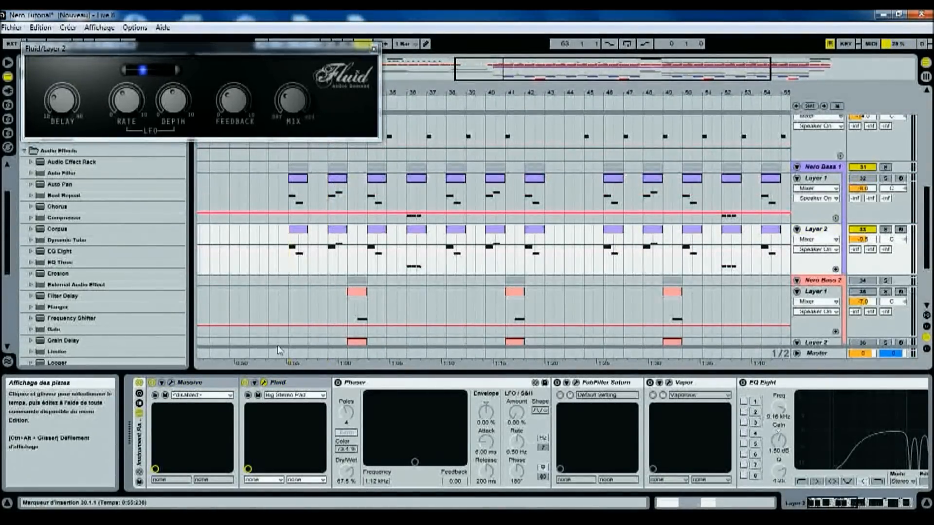
Step: Bypass and re-enable Fluid twice to compare Layer 2 with and without the effect from bar 30
left_click(245, 383)
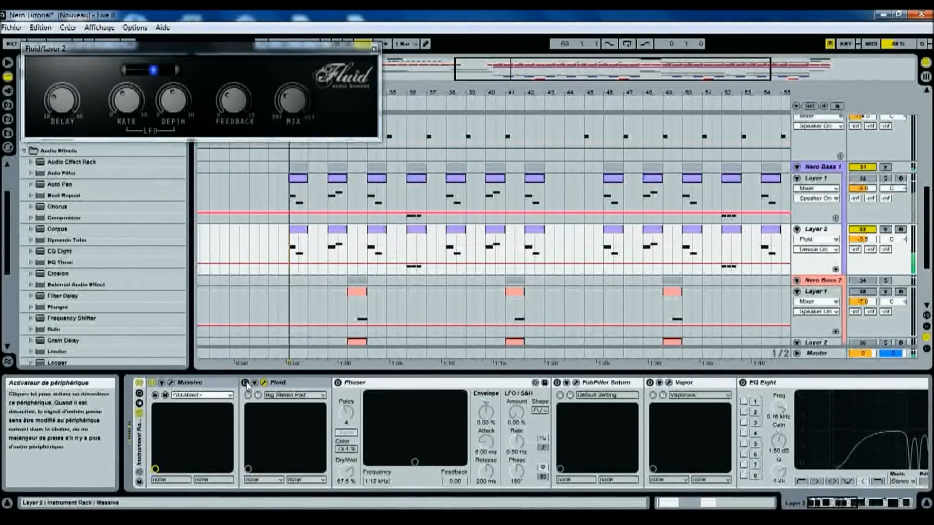
left_click(246, 383)
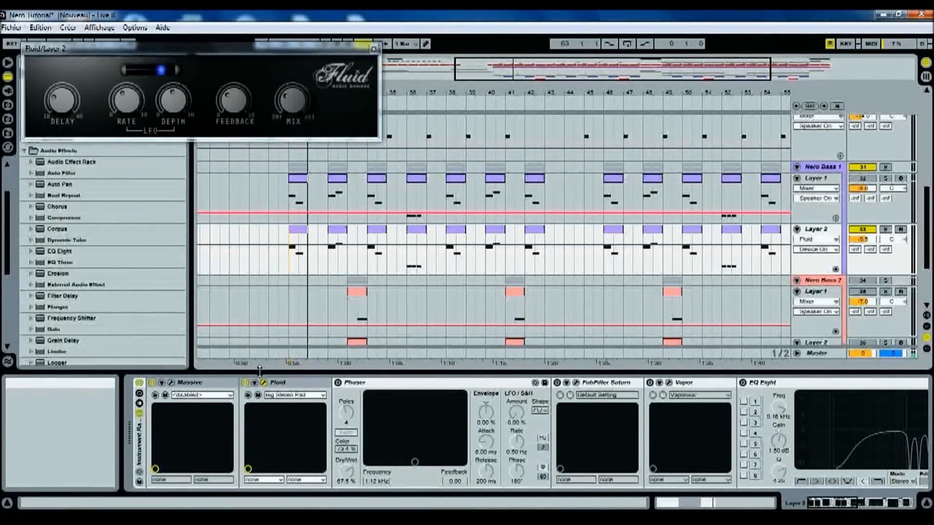
left_click(246, 383)
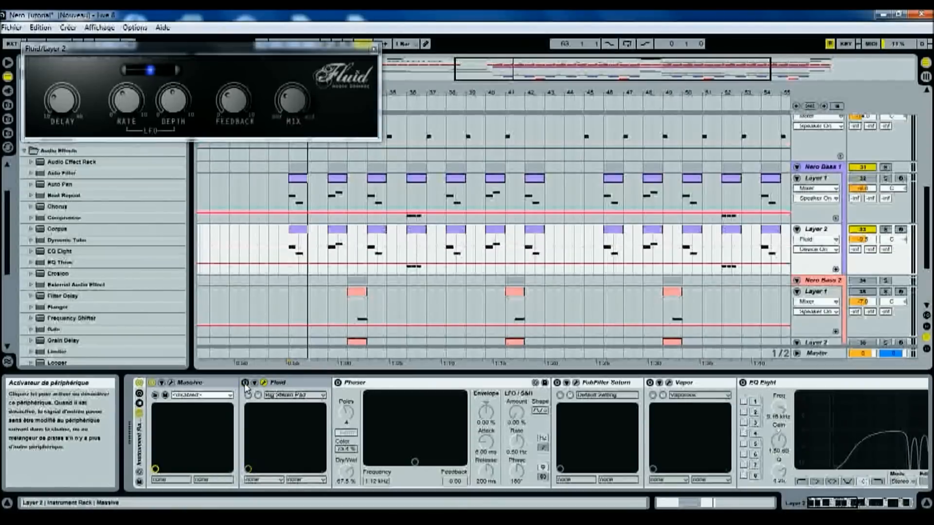
left_click(245, 383)
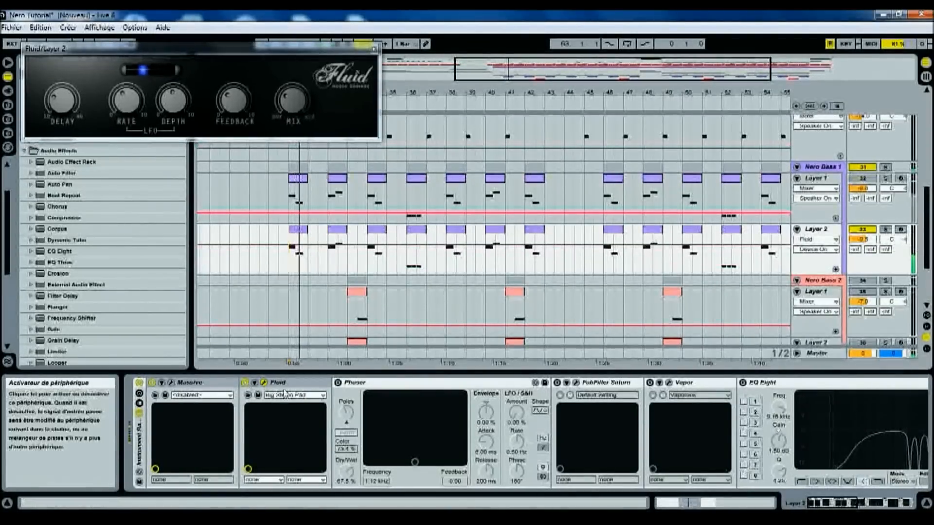
Step: Enable Phaser on Layer 2, bypassing it once to compare the sound while playing from bar 30
left_click(338, 384)
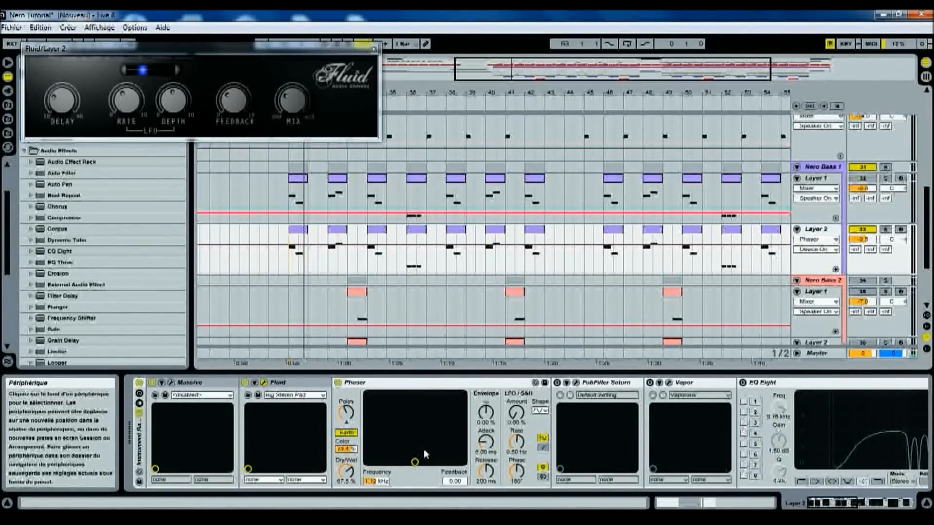
left_click(338, 384)
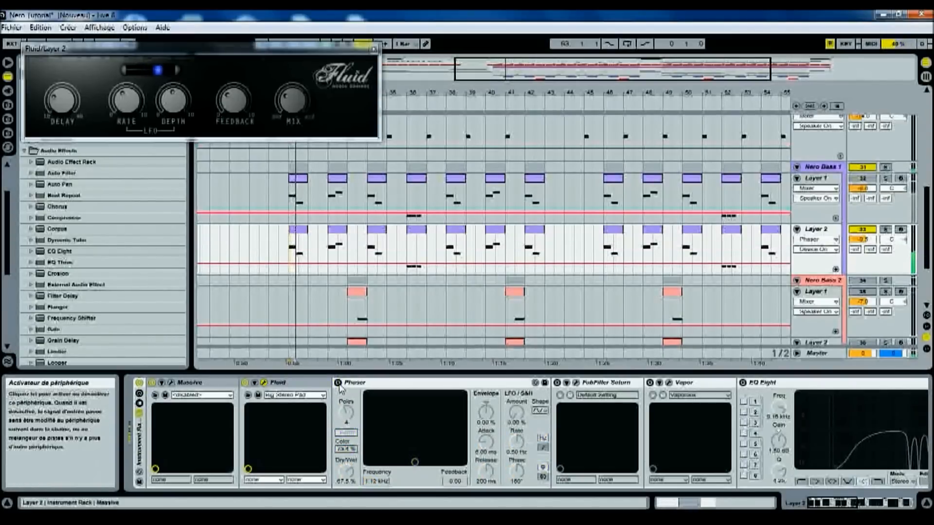
left_click(338, 383)
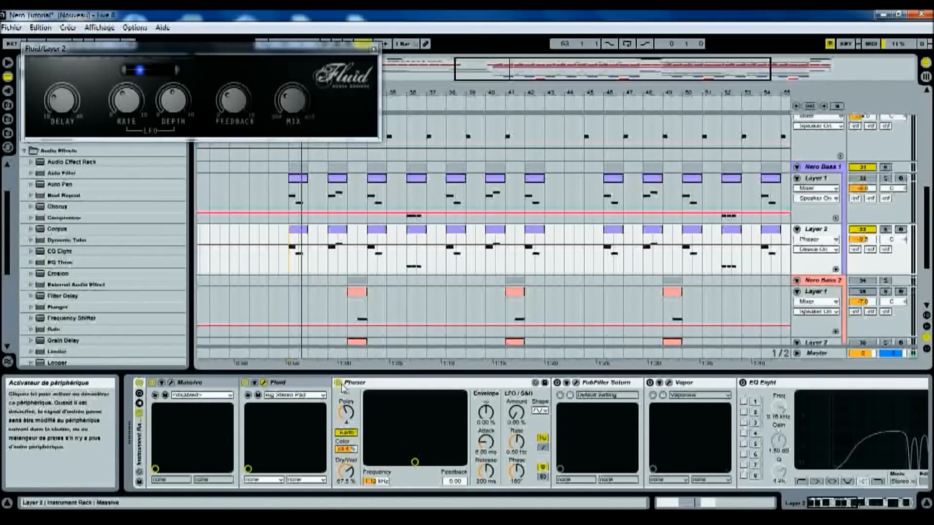
key("space")
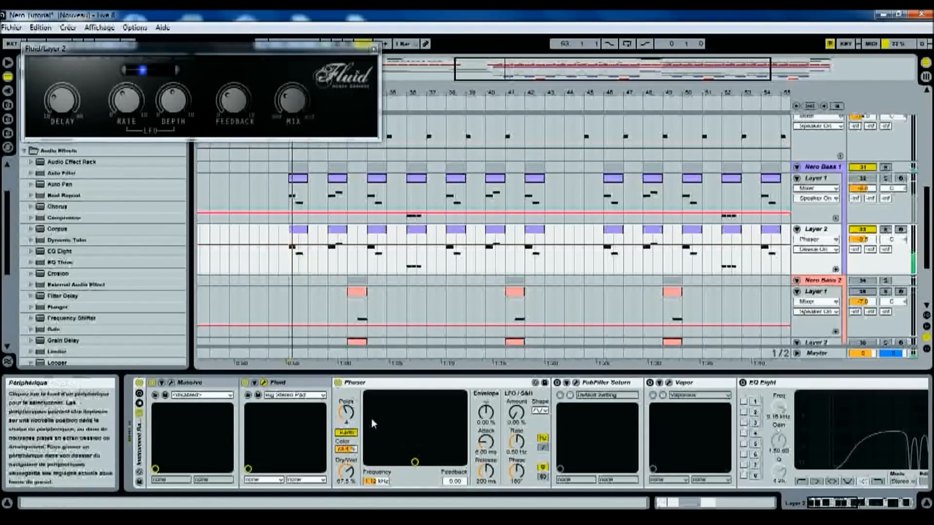
Step: Enable FabFilter Saturn on Layer 2, replace Fluid's window with Saturn's, and inspect its high and low bands
left_click(558, 383)
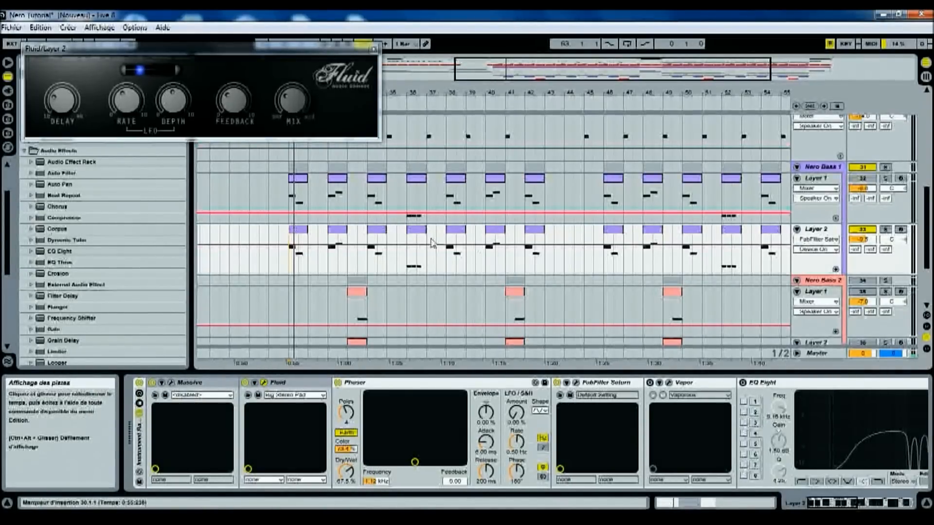
left_click(373, 50)
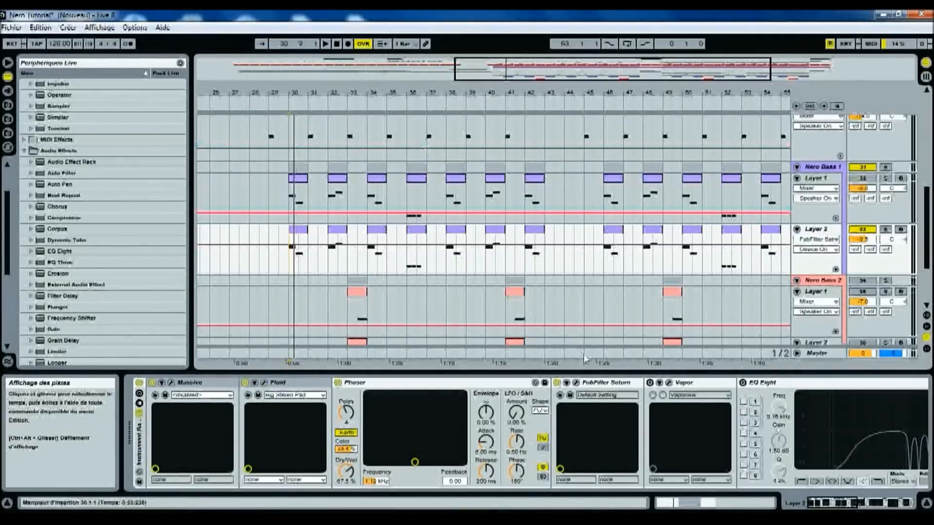
left_click(576, 383)
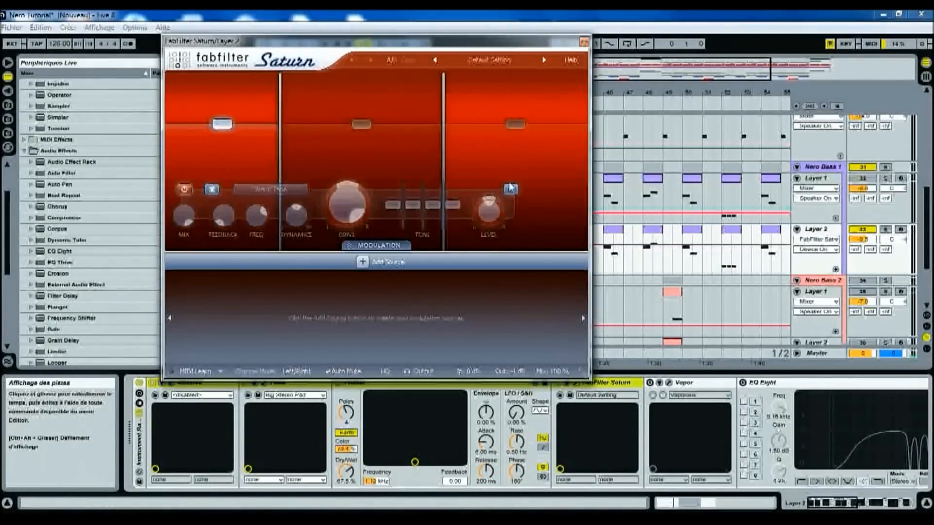
left_click(499, 155)
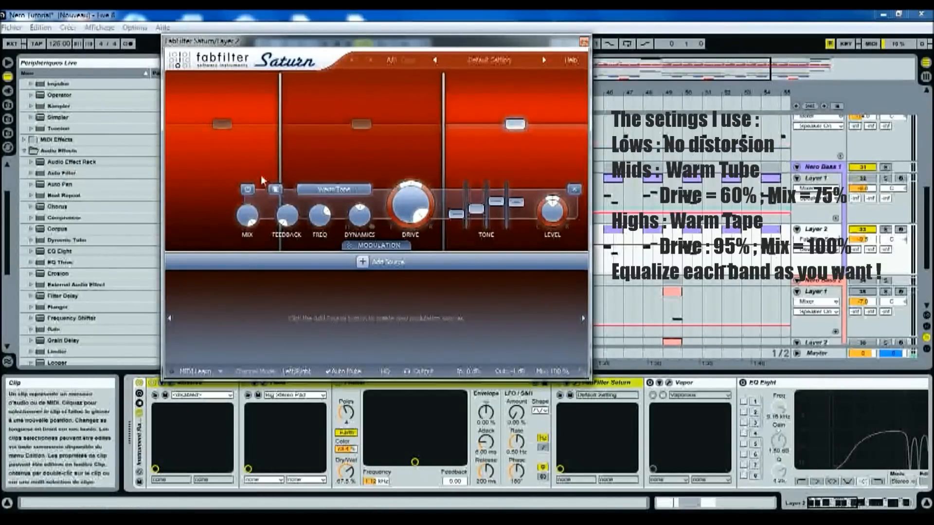
left_click(228, 162)
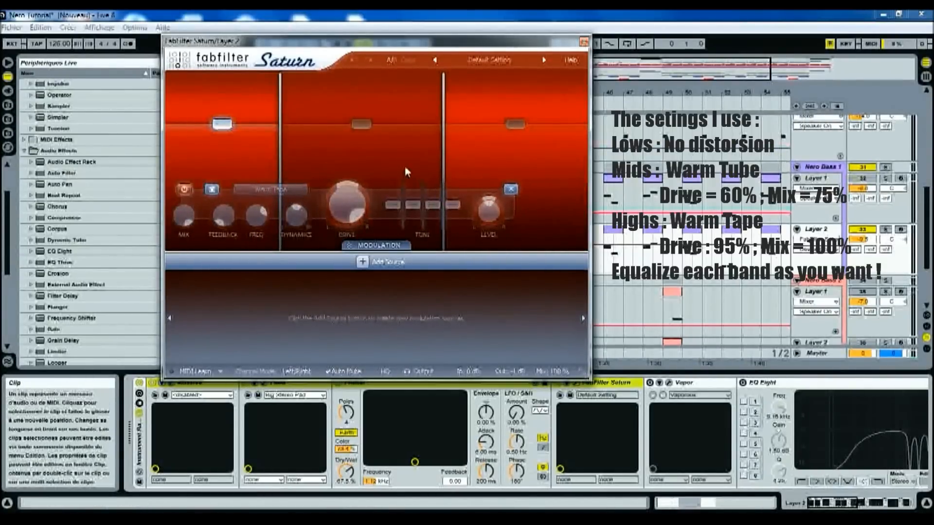
Step: Audition Layer 2 with FabFilter Saturn from bar 30, moving its window clear of the device chain and closing it when done
key("space")
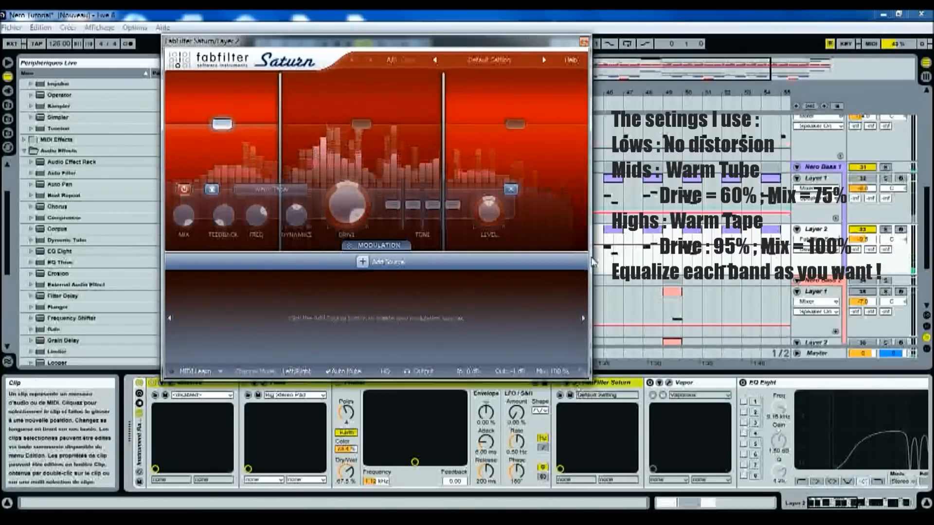
left_click_drag(340, 41, 205, 69)
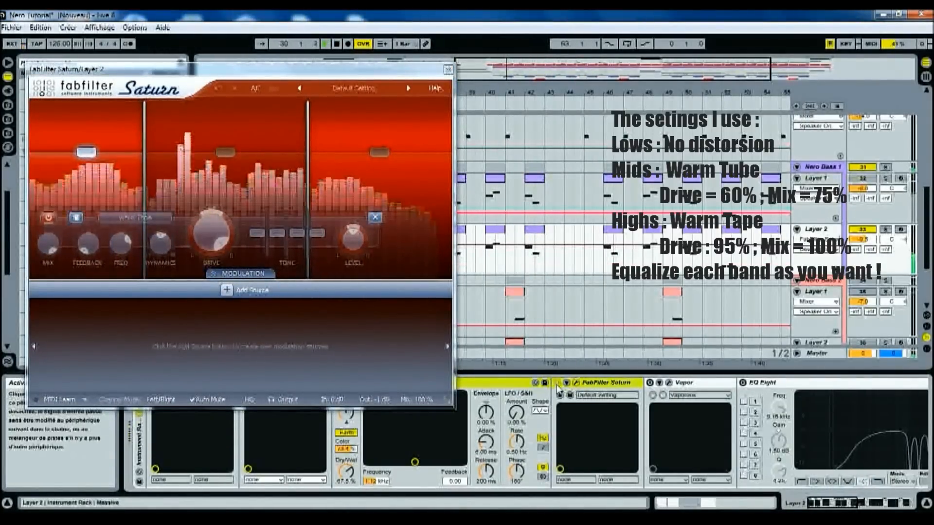
key("space")
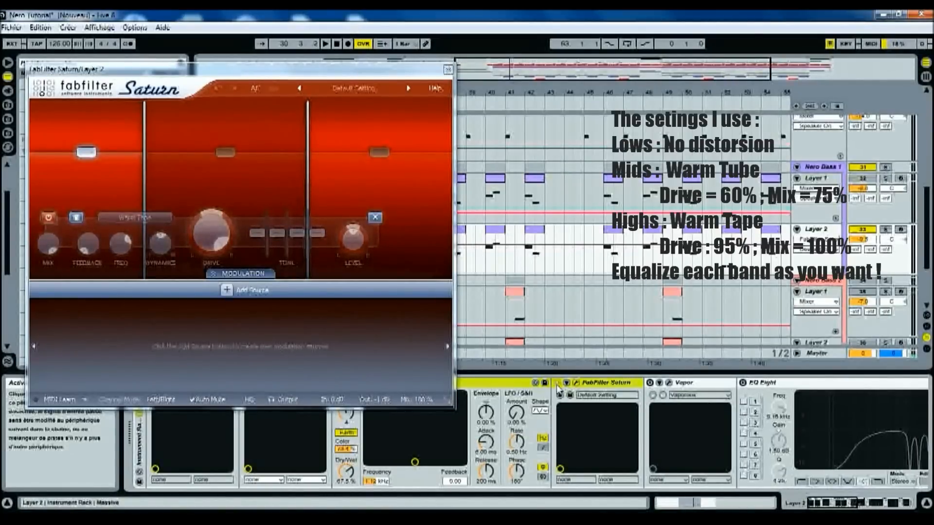
key("space")
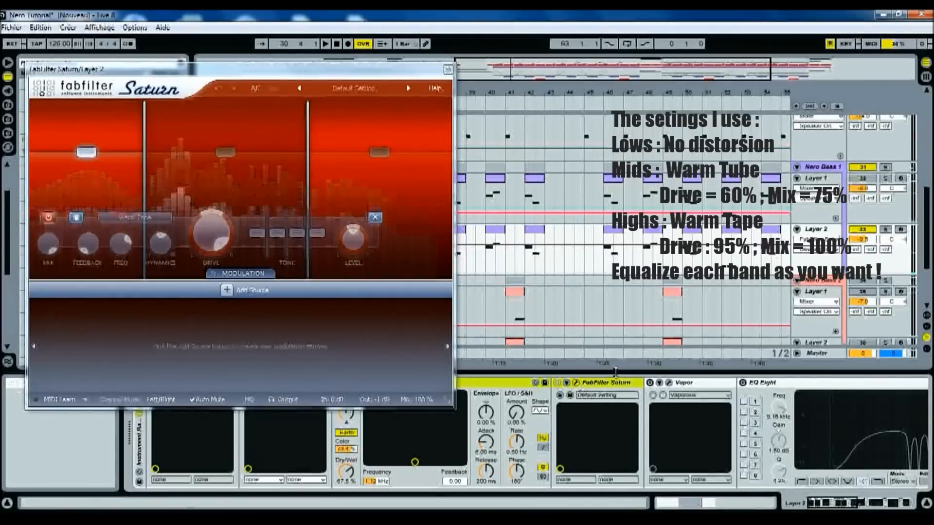
left_click(448, 69)
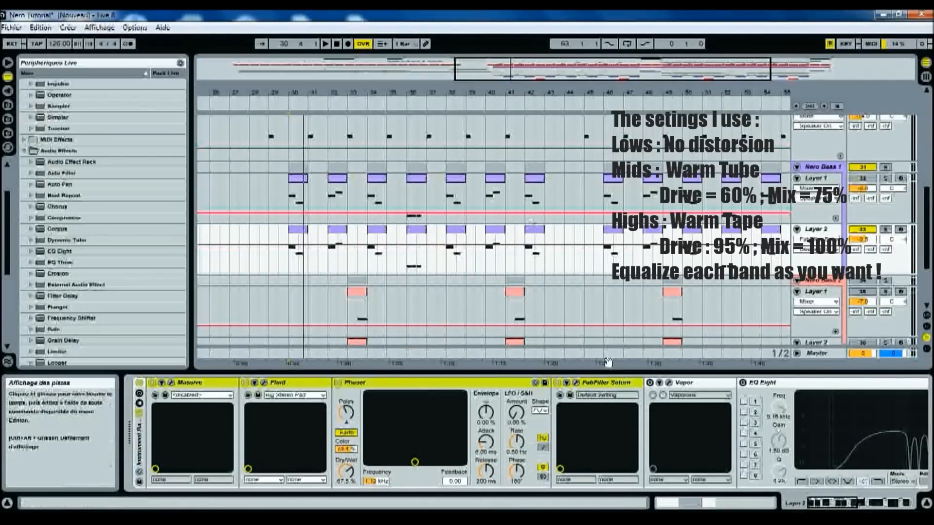
Step: Enable Vapor on Layer 2, open its plugin window, and audition the layer from bar 30
left_click(650, 384)
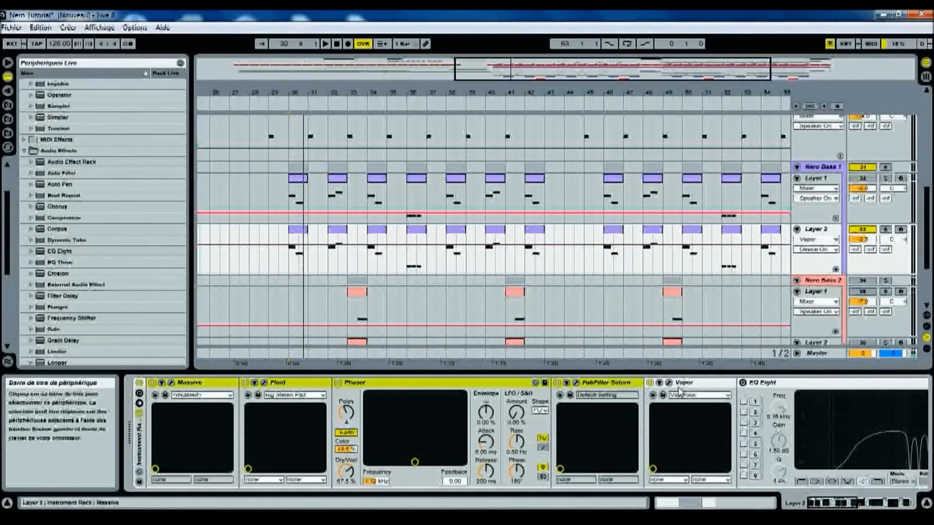
left_click(668, 383)
key("space")
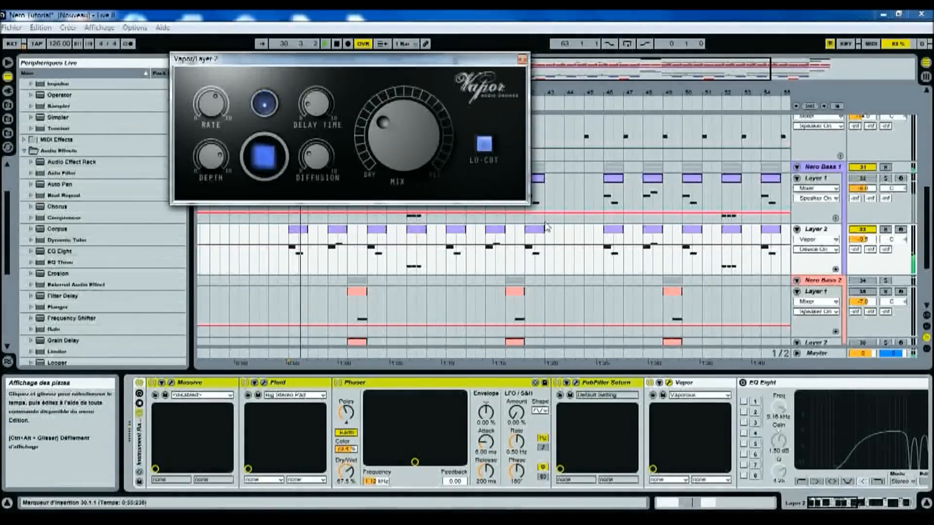
key("space")
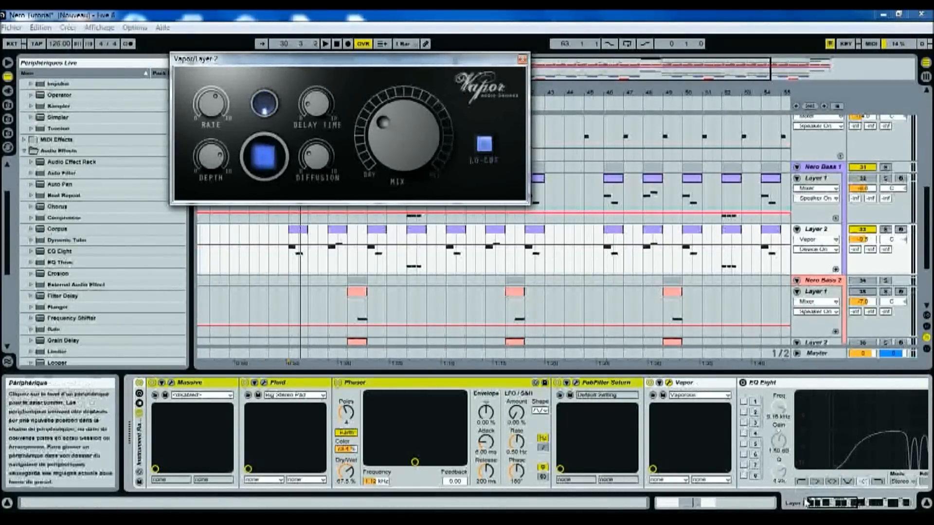
Step: Enable the EQ Eight after Vapor on Layer 2 and compare its curve with Layer 1's EQ Eight, soloing Layer 1 once
left_click(833, 508)
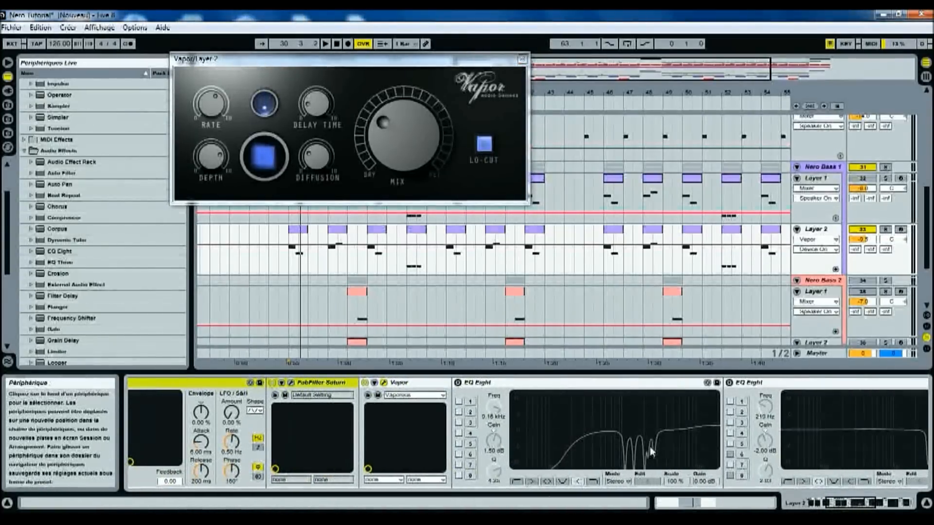
left_click(457, 383)
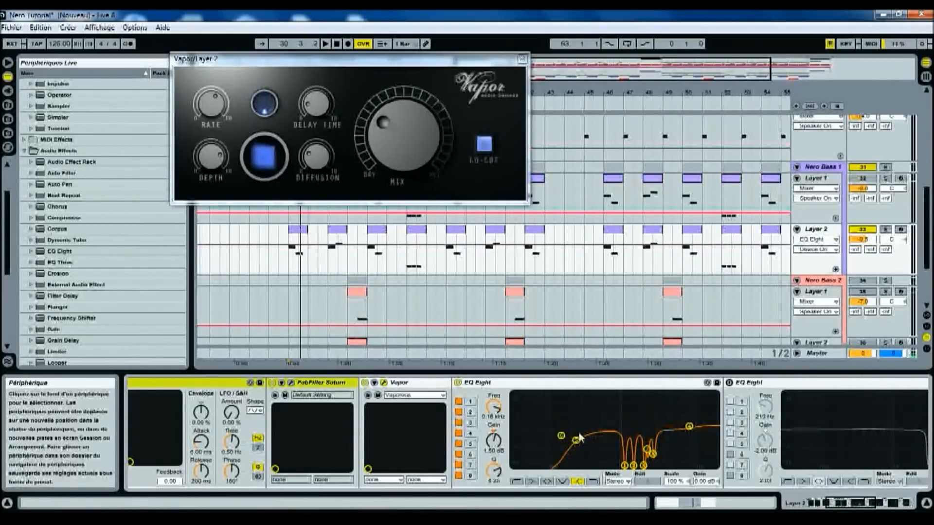
left_click(886, 191)
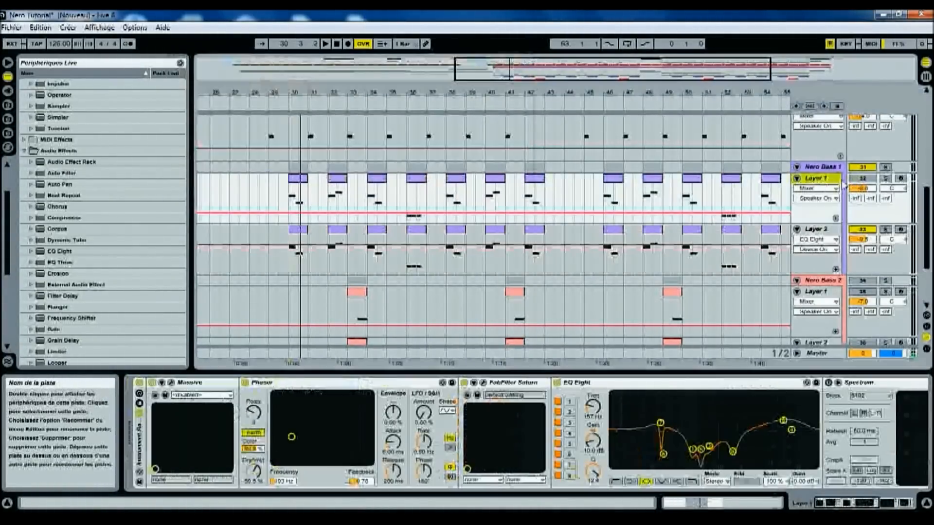
left_click(885, 178)
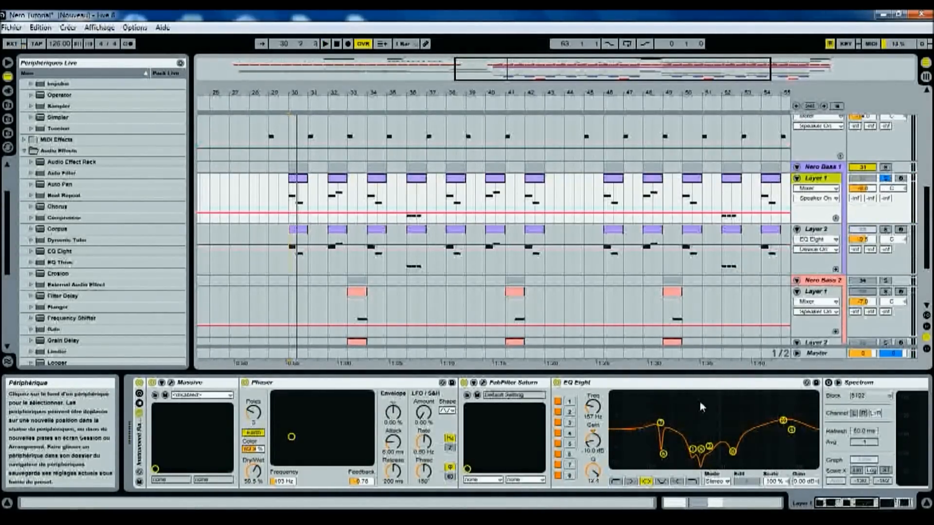
left_click(813, 230)
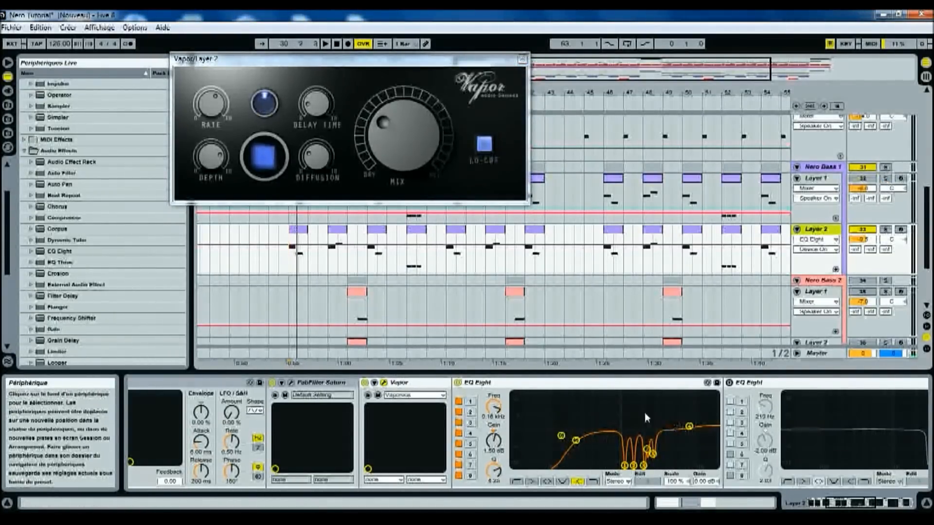
left_click(817, 179)
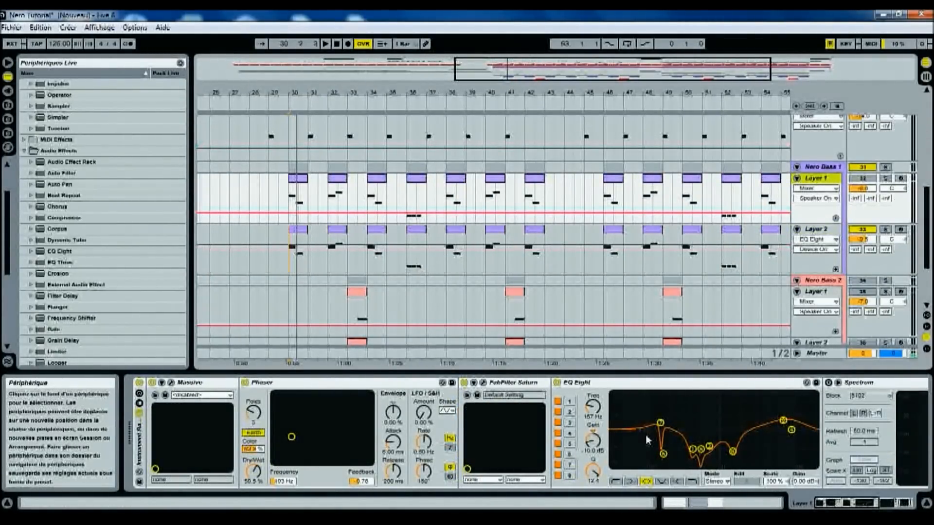
left_click(807, 229)
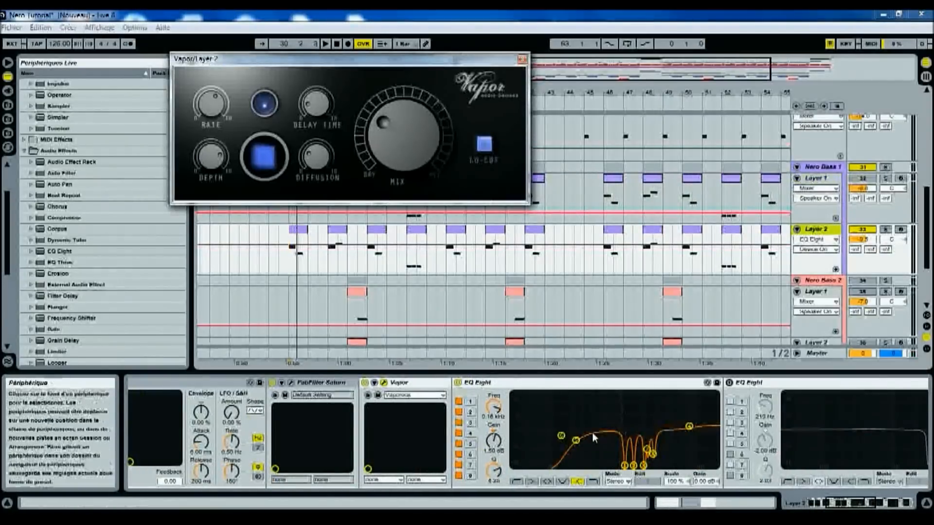
Step: Inspect the low-cut band of Layer 2's first EQ Eight, compare the sound with the EQ bypassed and re-enabled, and close Vapor's window
left_click(559, 436)
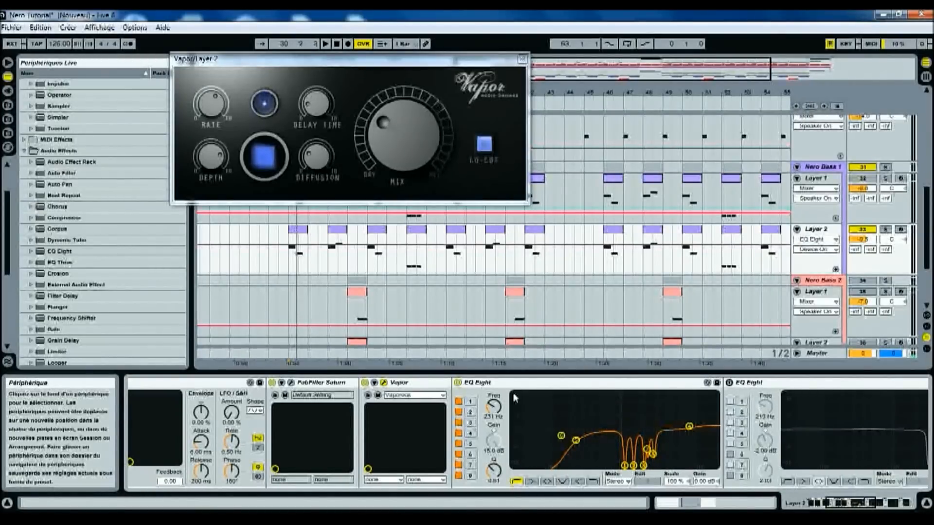
left_click(458, 383)
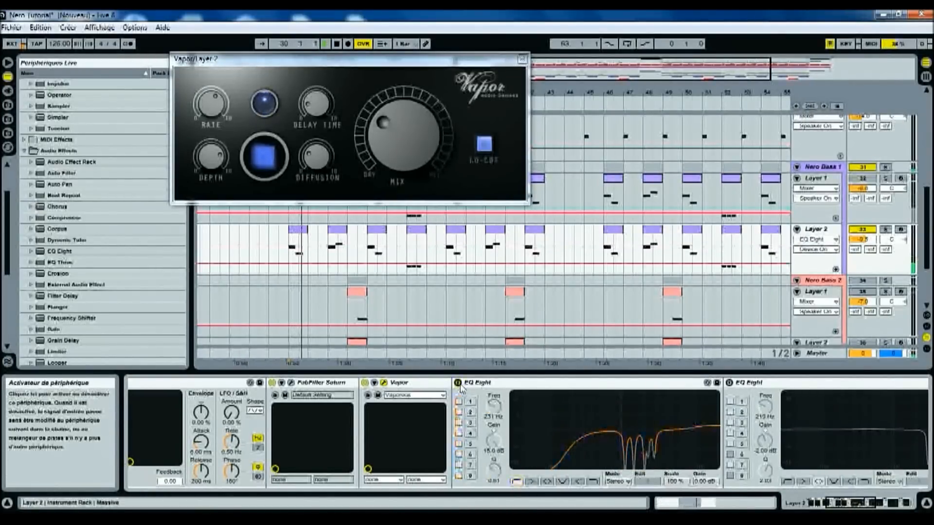
left_click(458, 383)
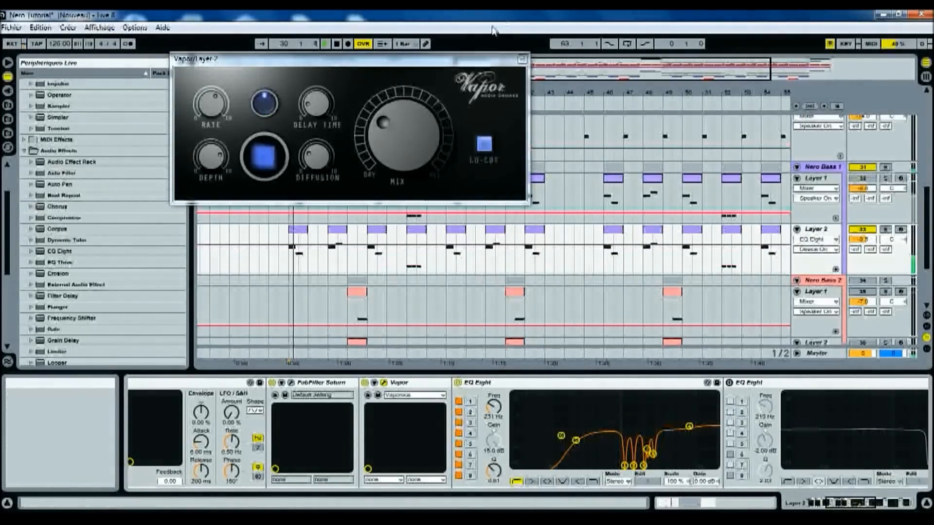
left_click(522, 59)
key("space")
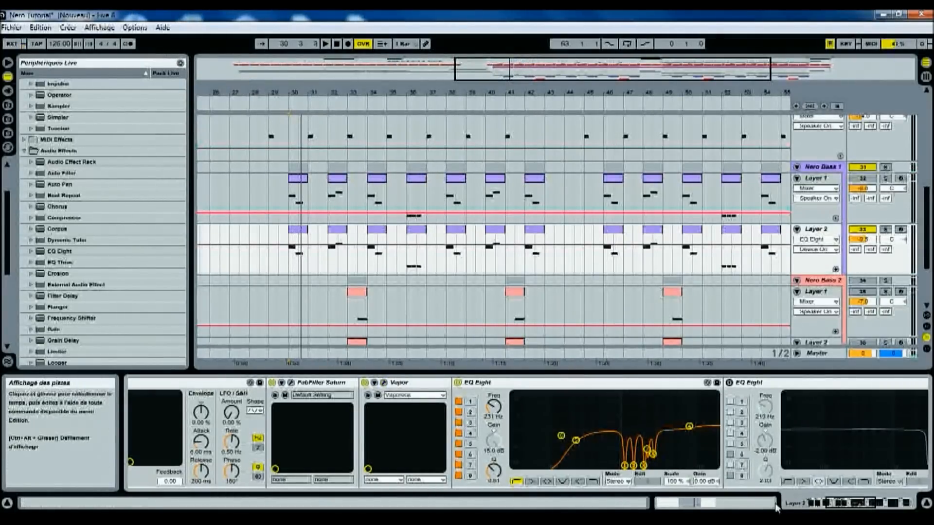
Step: Enable the second EQ Eight on Layer 2, bypassing and re-enabling the first one to compare the sound from bar 30
left_click_drag(823, 503, 827, 502)
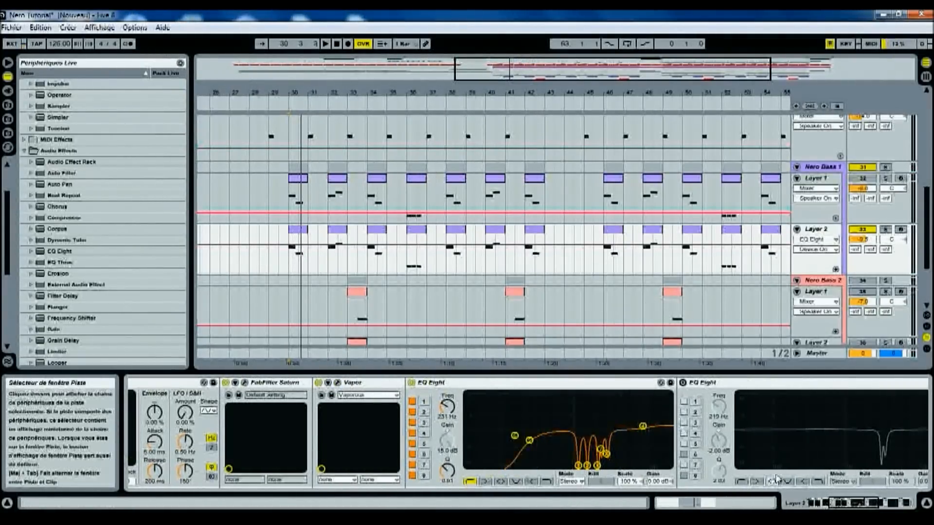
left_click(685, 384)
left_click(682, 383)
key("space")
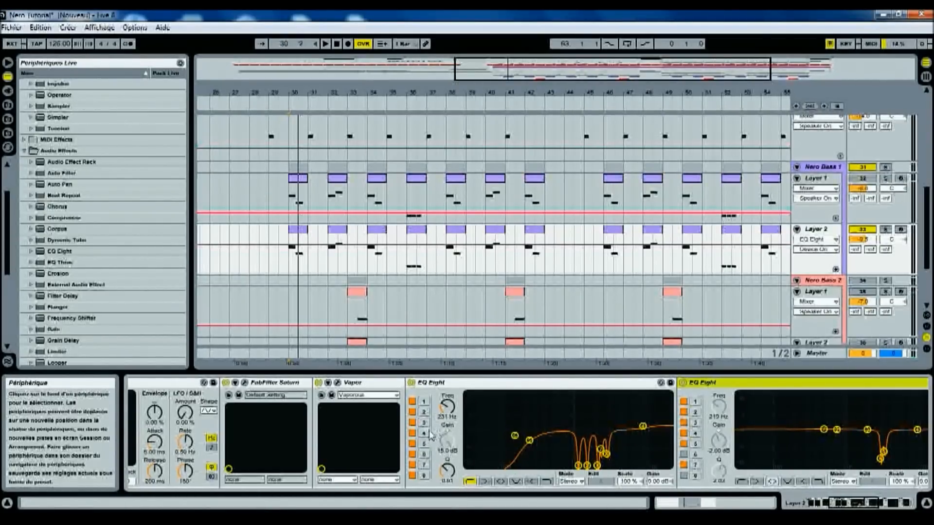
left_click(411, 383)
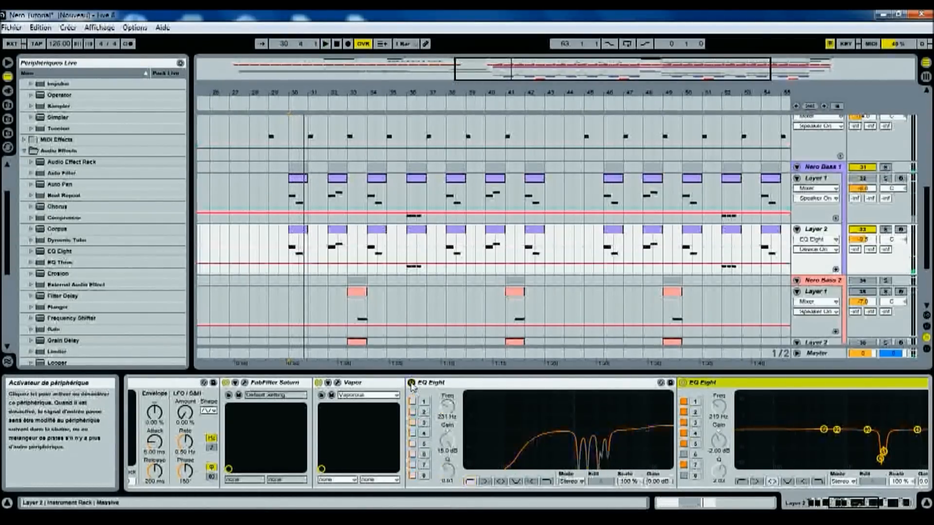
left_click(411, 383)
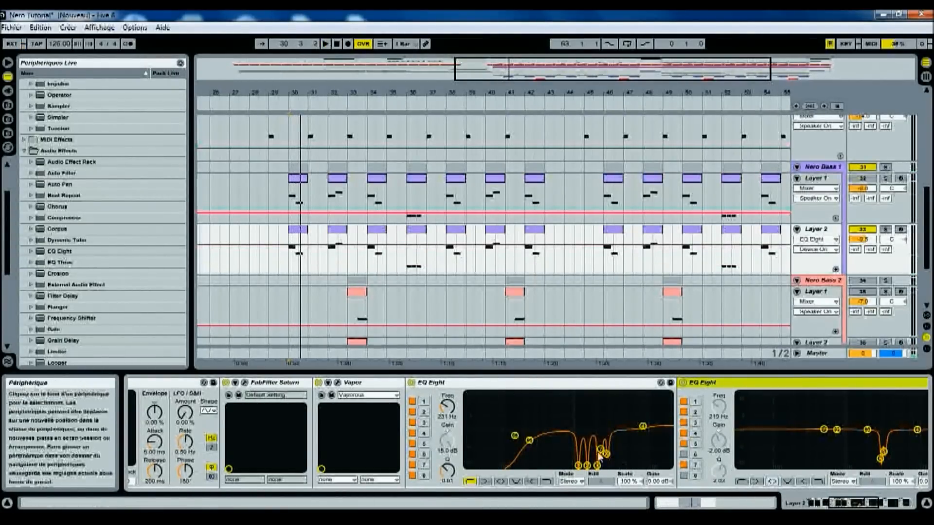
Step: Enable the Compressor at the end of Layer 2's device chain and audition the layer from bar 30
left_click_drag(841, 503, 878, 505)
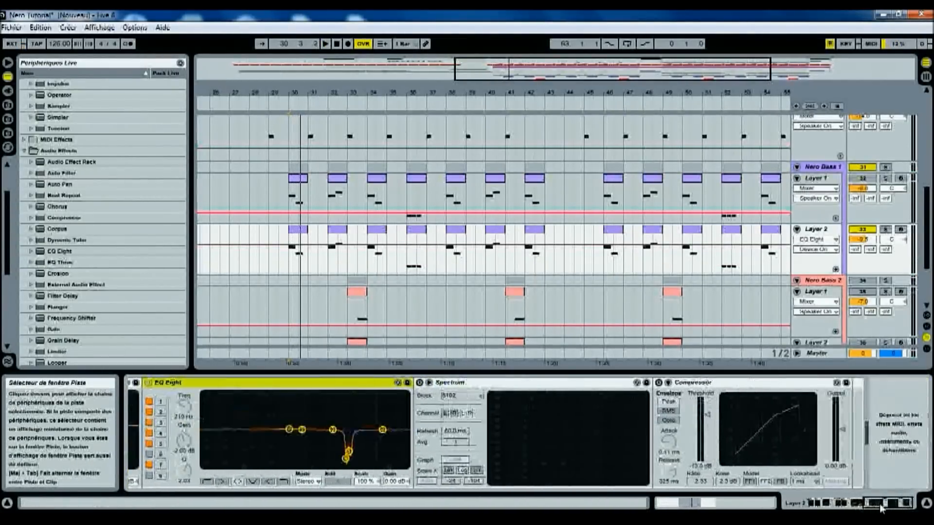
left_click(659, 384)
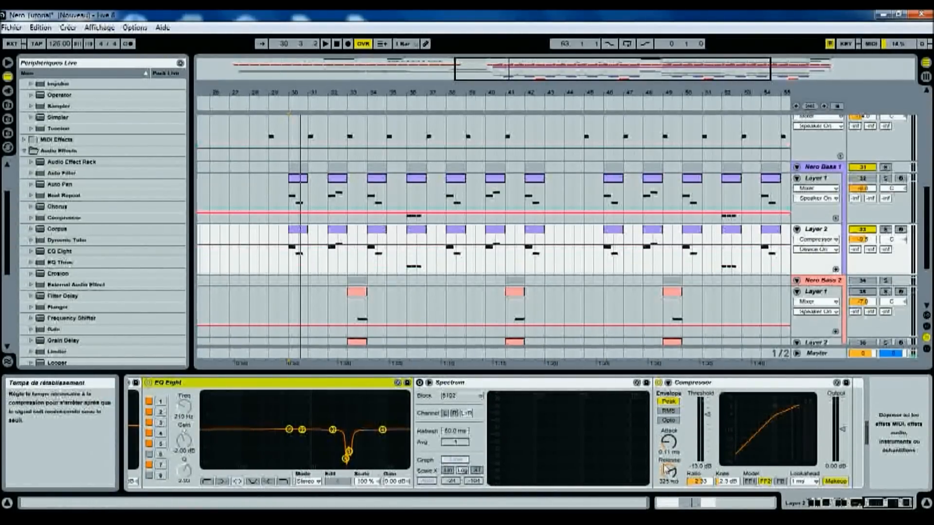
key("space")
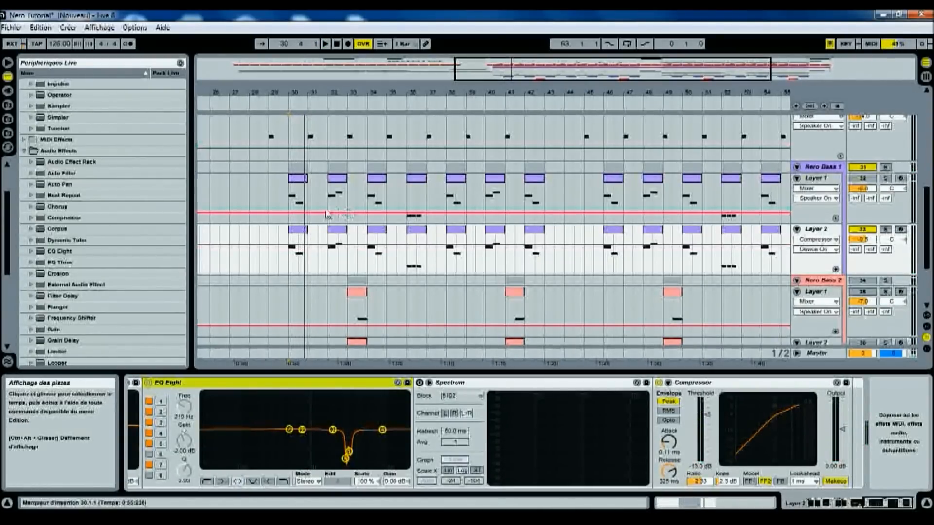
Step: Reactivate the Layer 1 track, play both layers together from bar 30, and enlarge the Nero Bass 1 group track
left_click(290, 211)
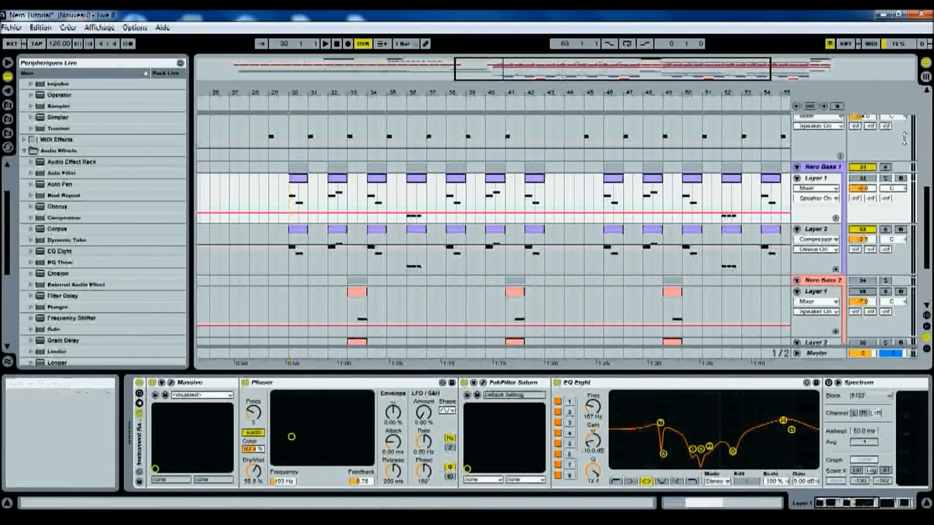
left_click(862, 179)
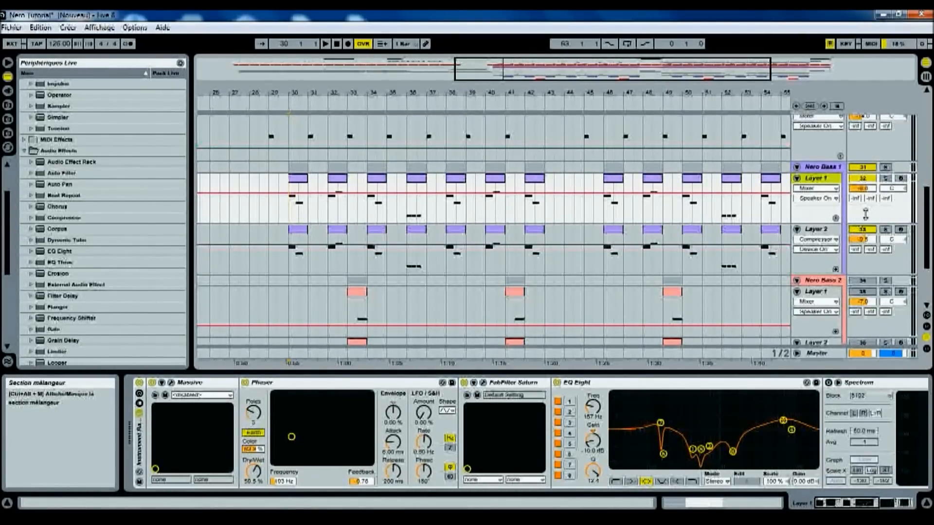
key("space")
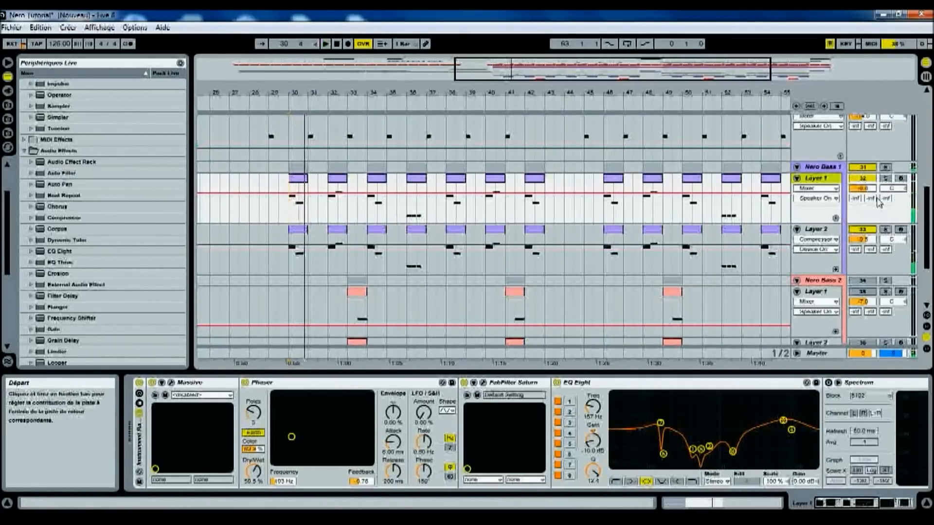
key("space")
left_click_drag(828, 173, 828, 192)
key("space")
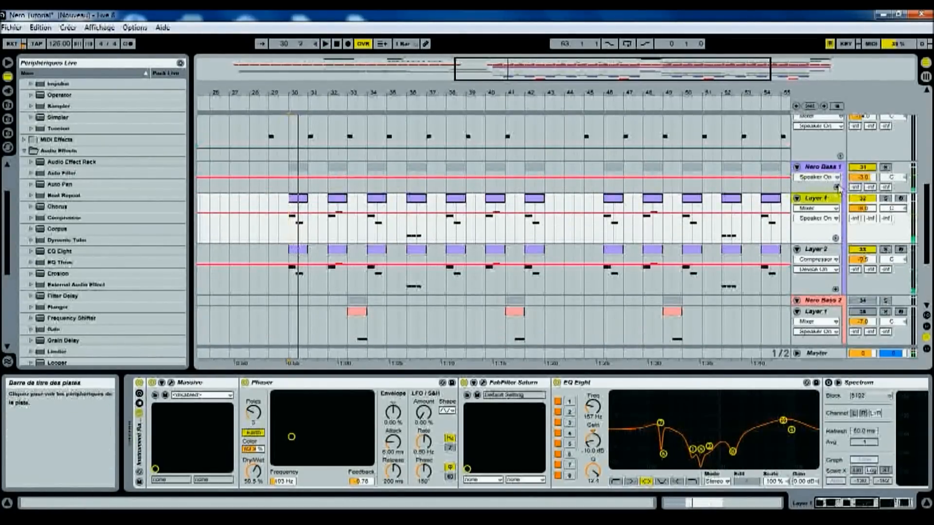
Step: Enable Multiband Dynamics on the Nero Bass 1 group and audition its soloed low band from bar 30
left_click(818, 167)
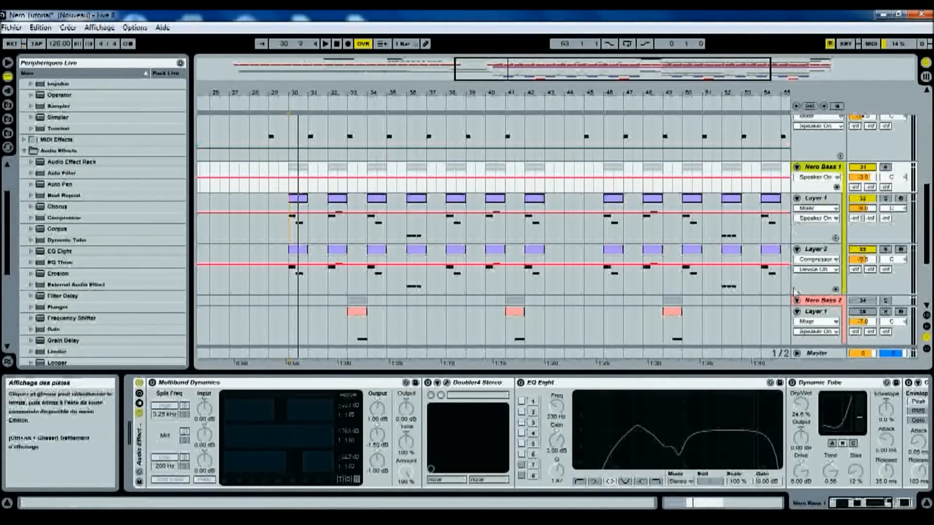
left_click(153, 383)
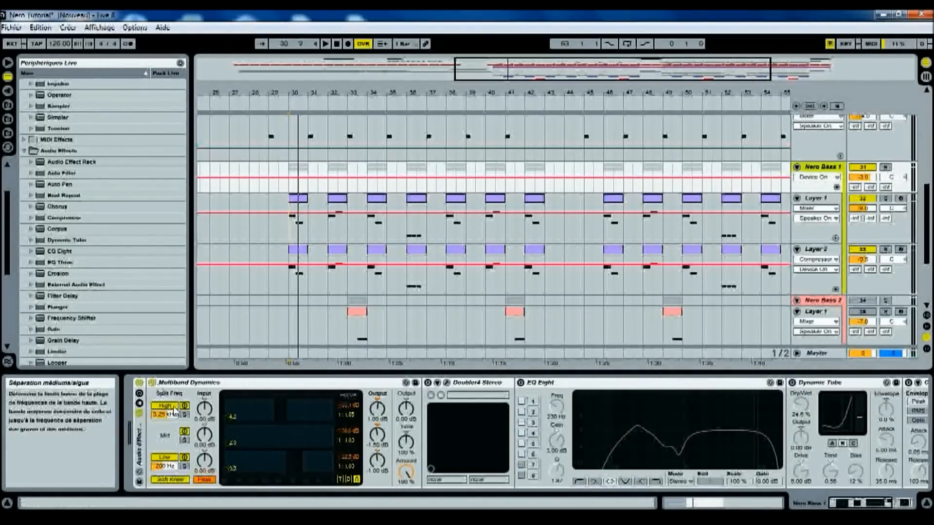
left_click(184, 466)
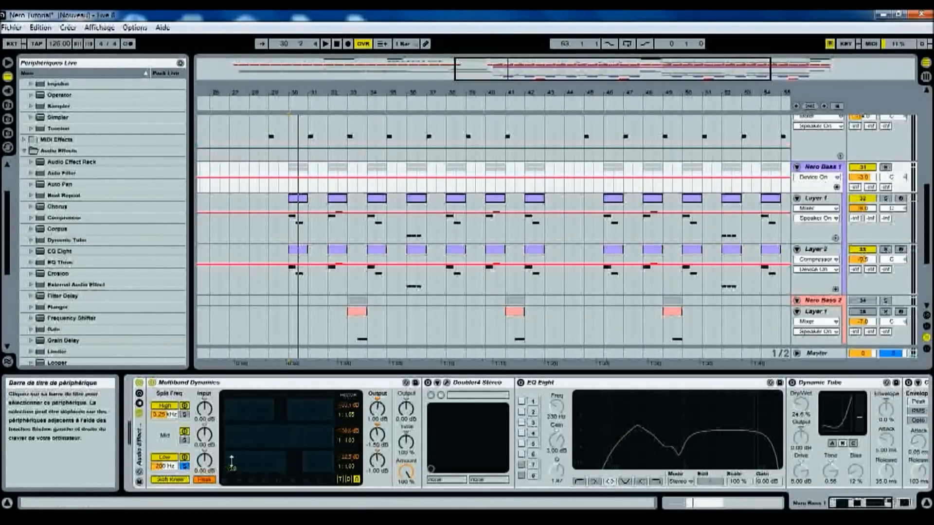
key("space")
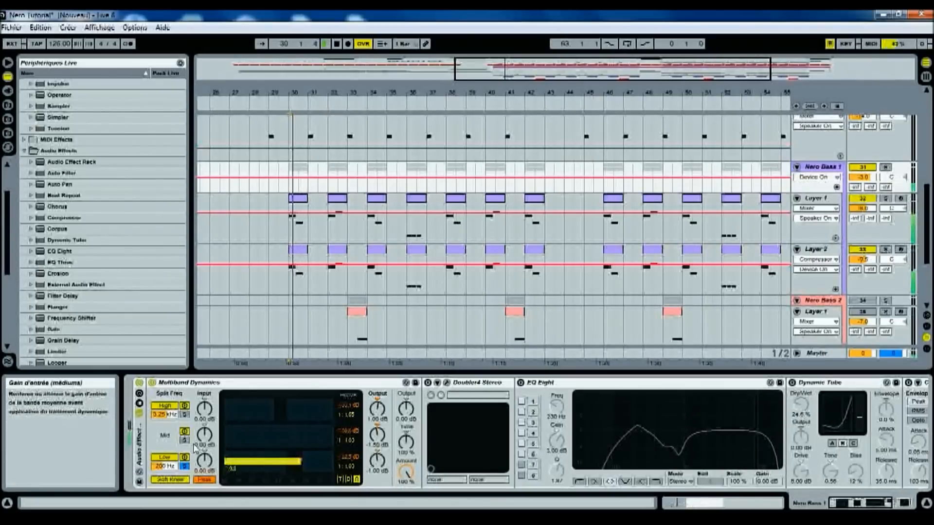
Step: Solo the high and mid bands of Multiband Dynamics one after the other and audition them from bar 30
left_click(184, 414)
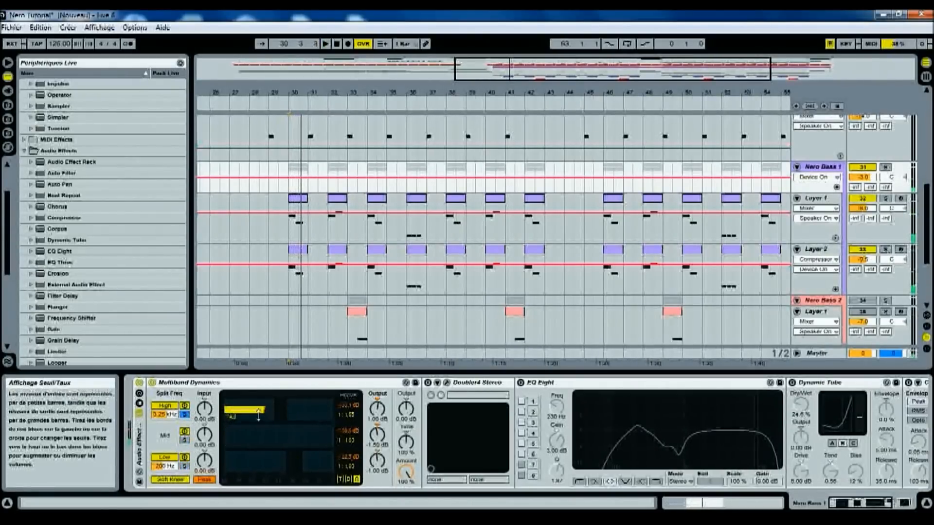
left_click(184, 414)
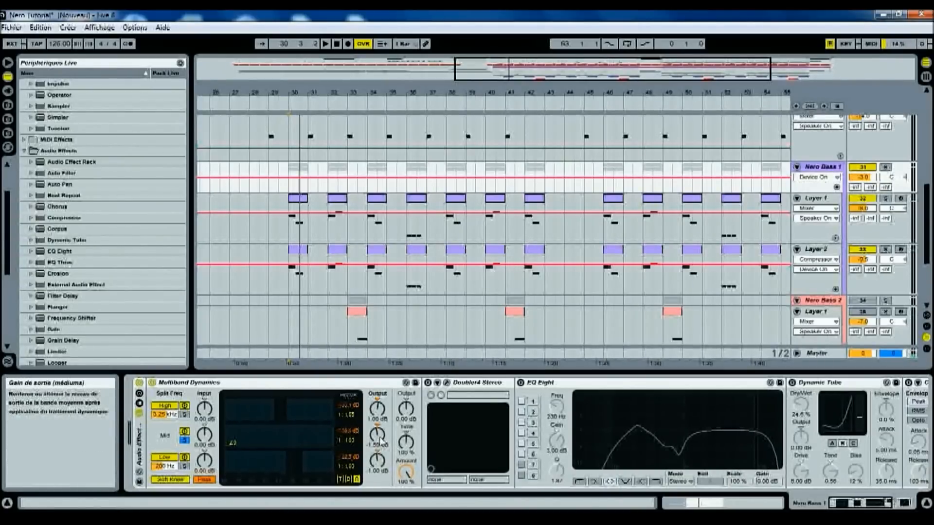
key("space")
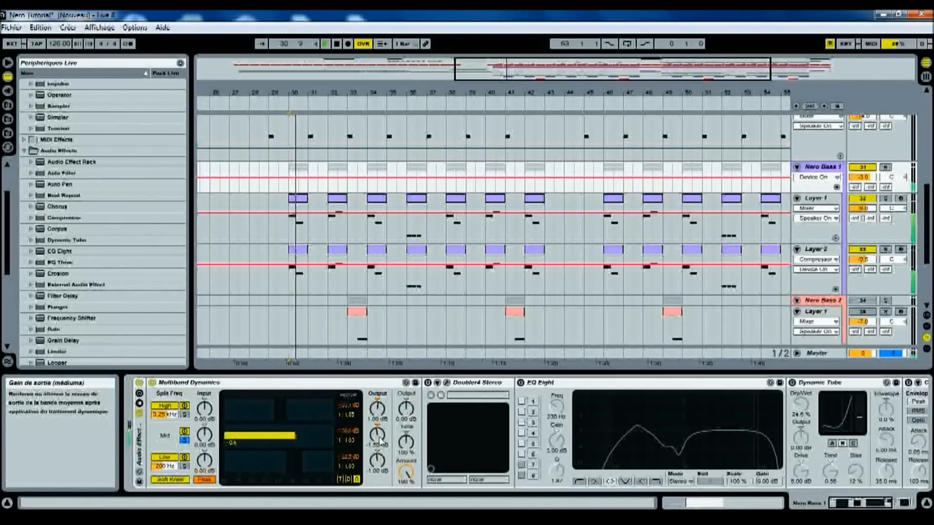
key("space")
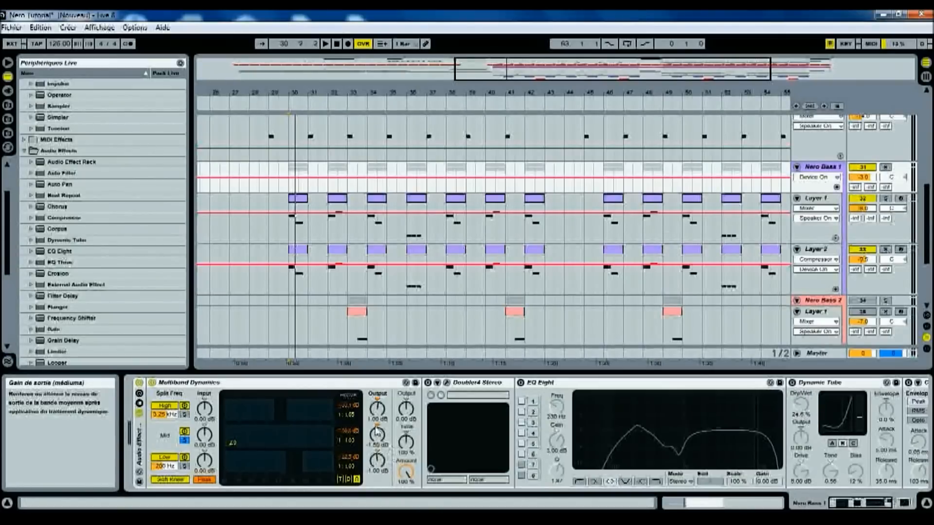
key("space")
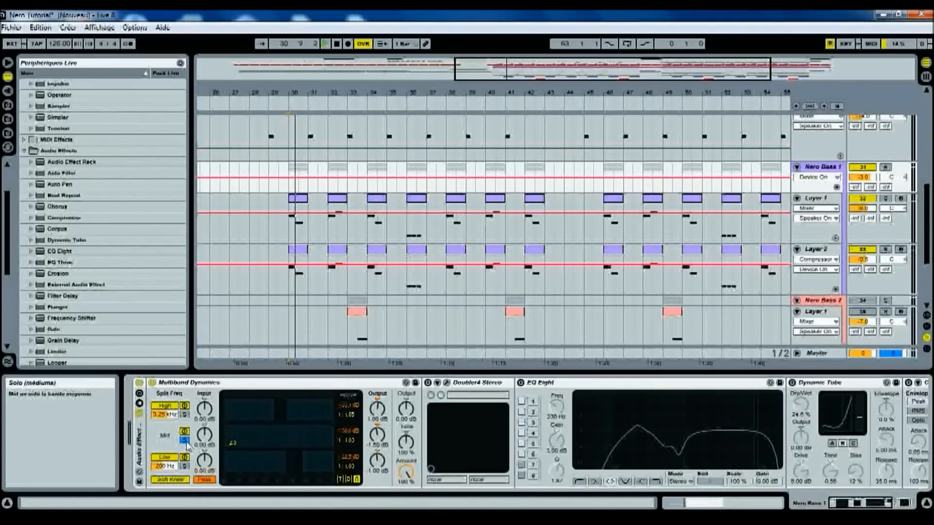
left_click(185, 441)
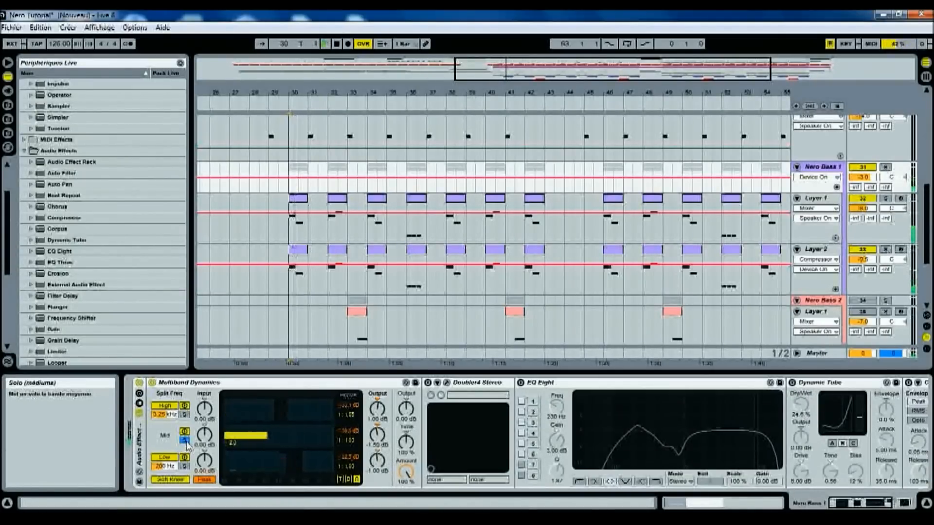
Step: End the band soloing in Multiband Dynamics and open the Doubler4 Stereo plug-in window, moving it clear of the device chain
left_click(185, 466)
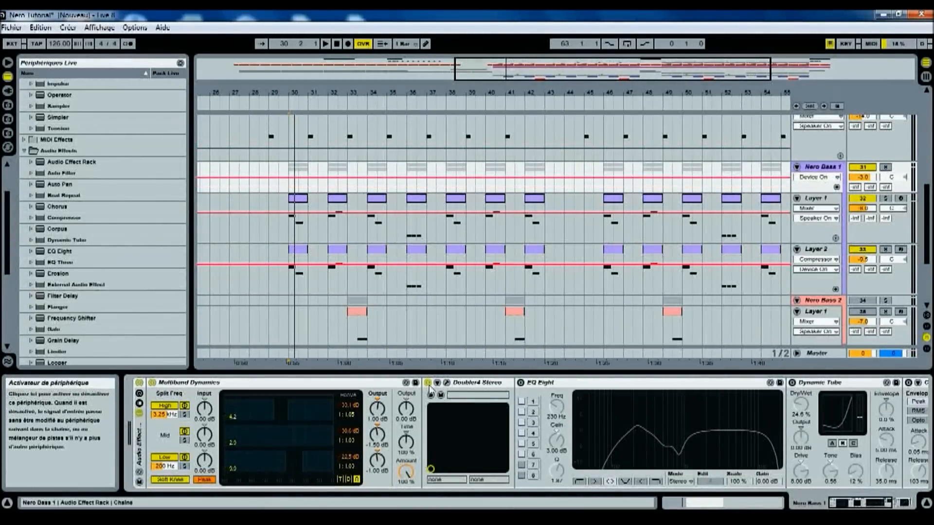
left_click(447, 382)
left_click_drag(347, 43, 248, 49)
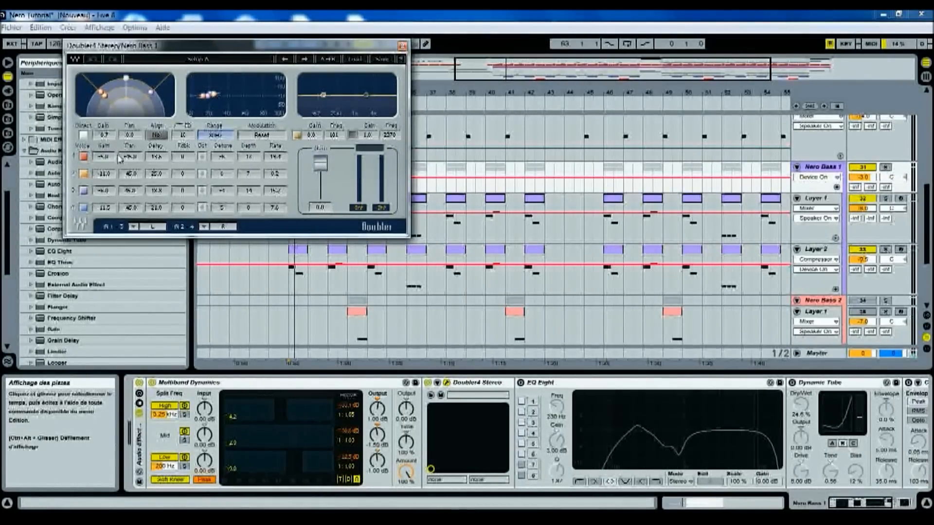
Step: Switch off all four Doubler4 Stereo voices and audition only the direct signal from bar 30
left_click(83, 135)
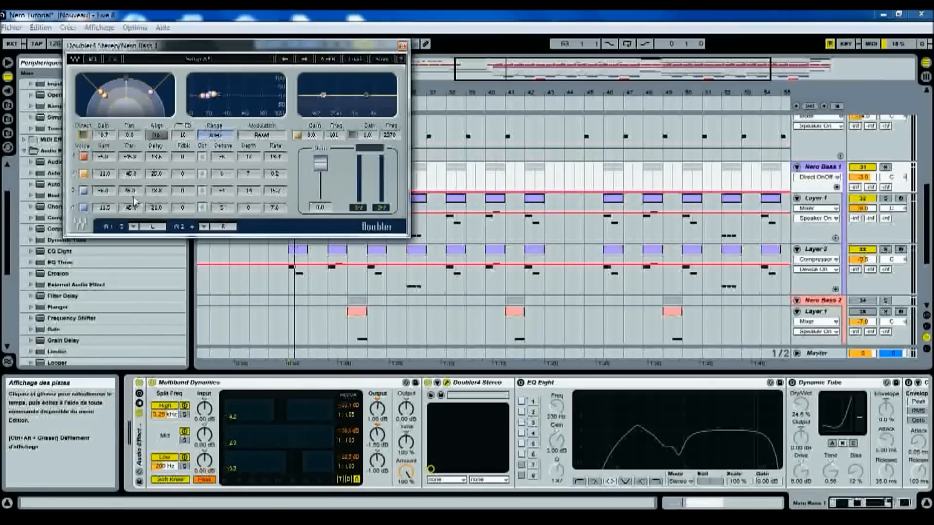
left_click(84, 154)
left_click(83, 173)
left_click(83, 190)
left_click(84, 207)
left_click(84, 135)
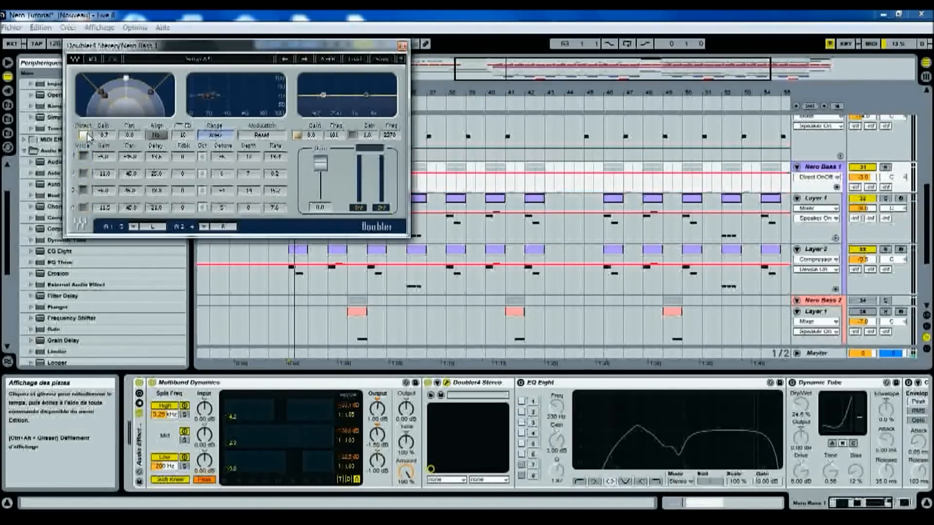
key("space")
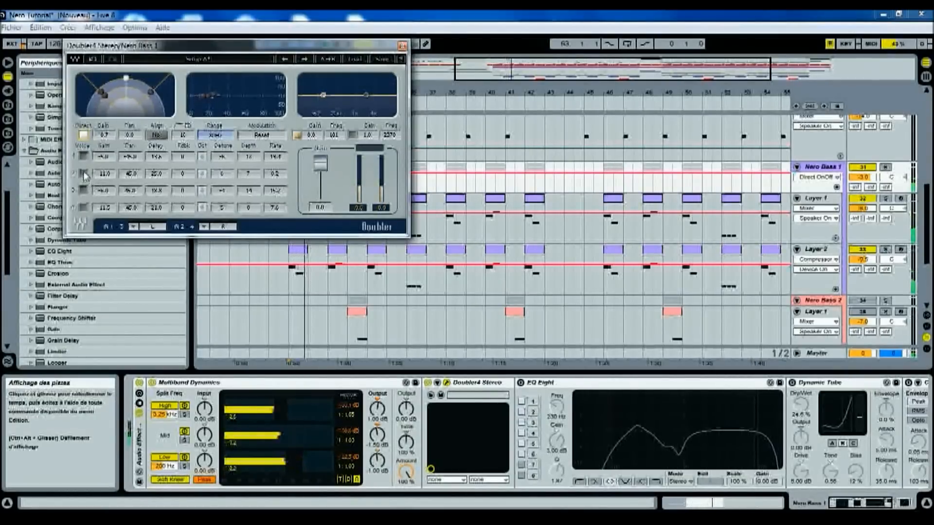
Step: Reactivate voices 1 to 4 of Doubler4 Stereo one after the other, auditioning the bass from bar 30
left_click(83, 156)
left_click(84, 156)
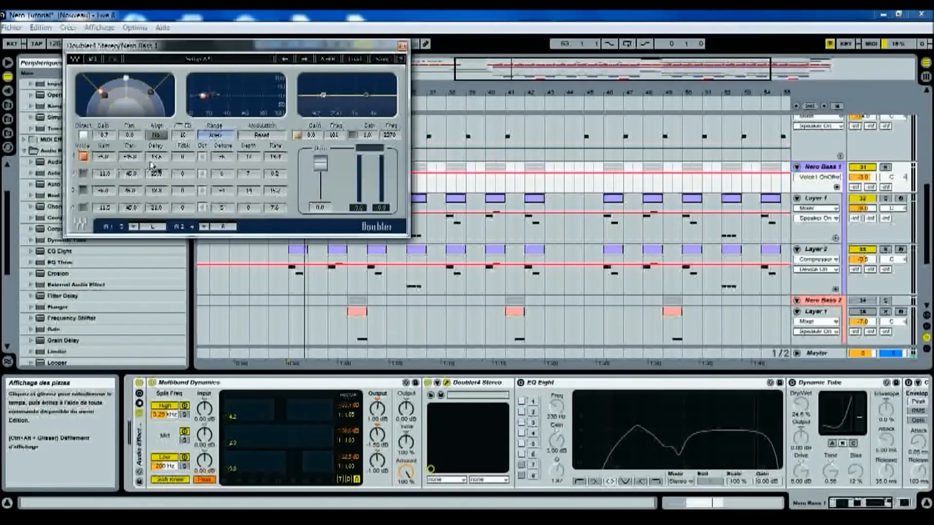
key("space")
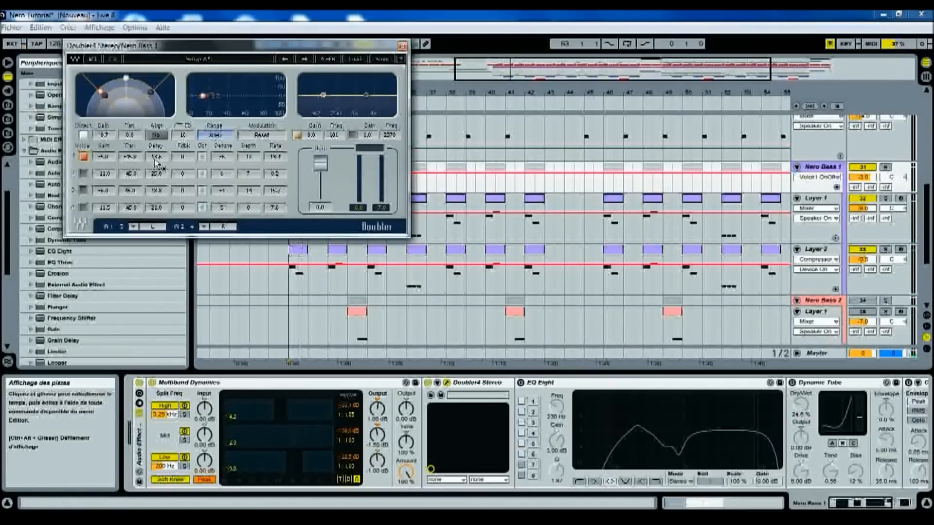
left_click(84, 174)
left_click(84, 190)
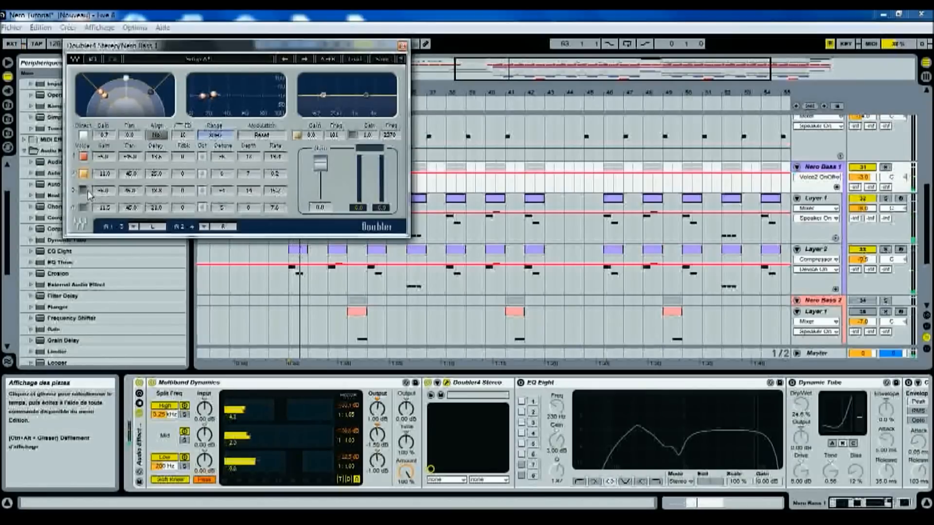
left_click(84, 208)
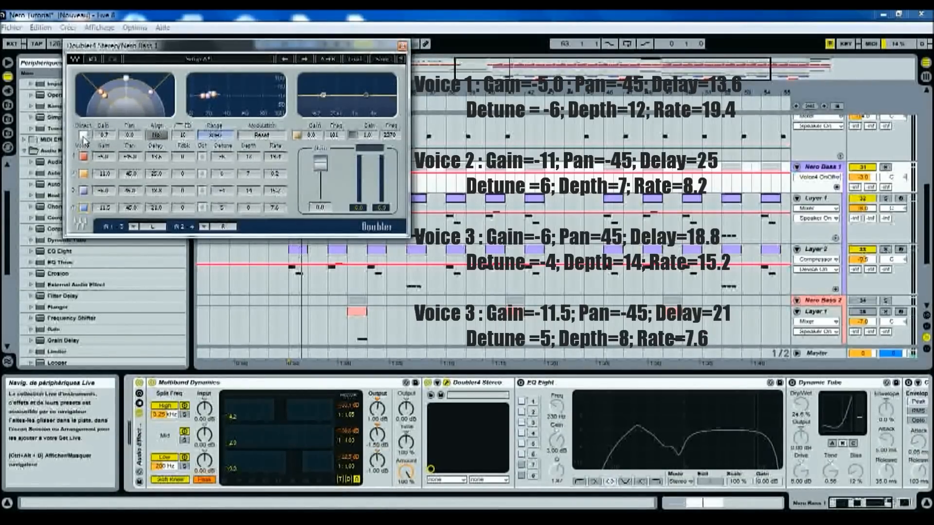
Step: Compare the bass with all four Doubler4 Stereo voices switched off and back on, keeping the direct signal active
left_click(83, 135)
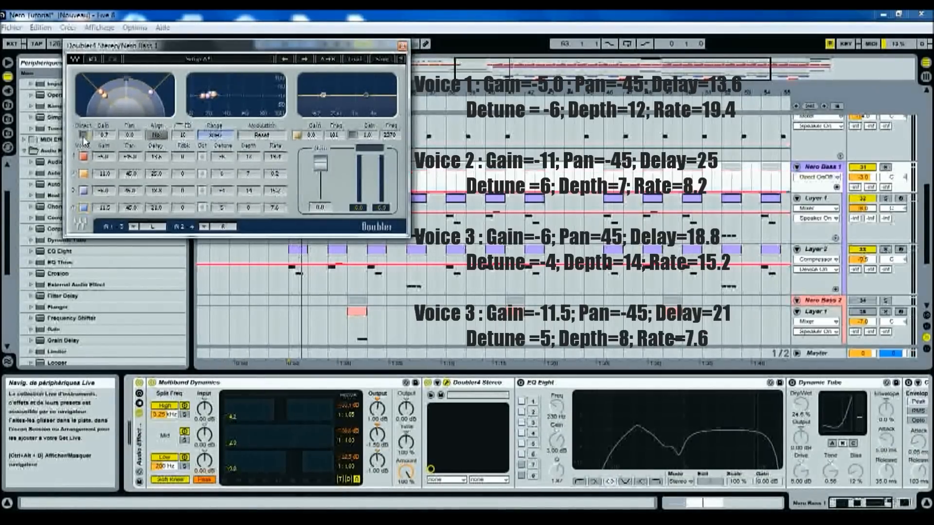
left_click(83, 156)
left_click(84, 173)
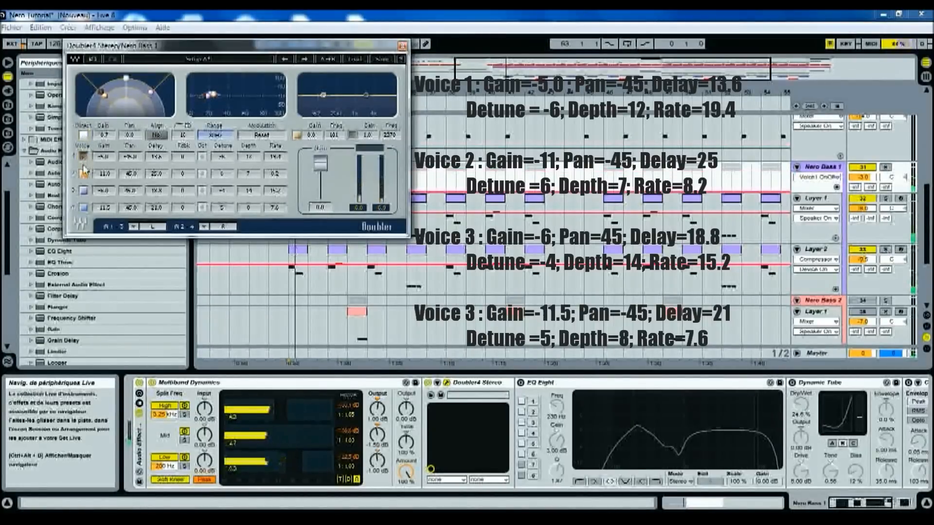
left_click(83, 190)
left_click(84, 208)
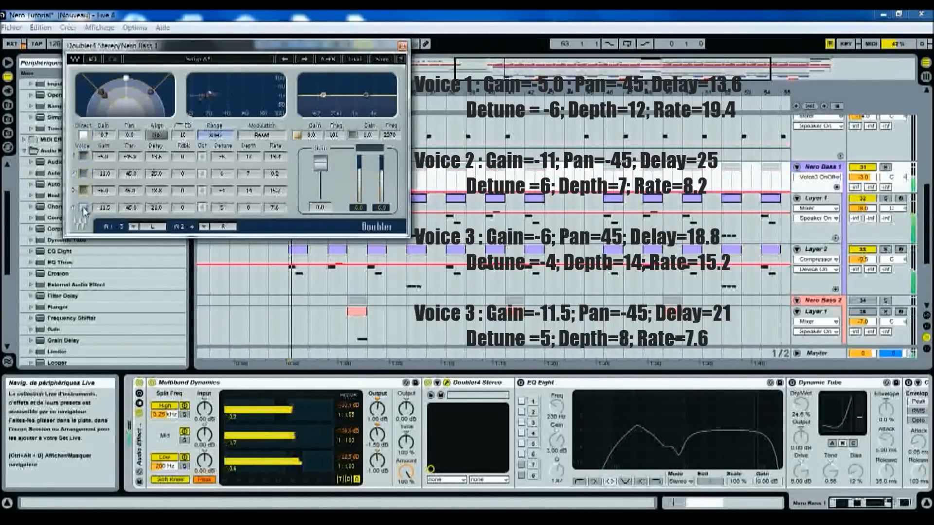
left_click(83, 157)
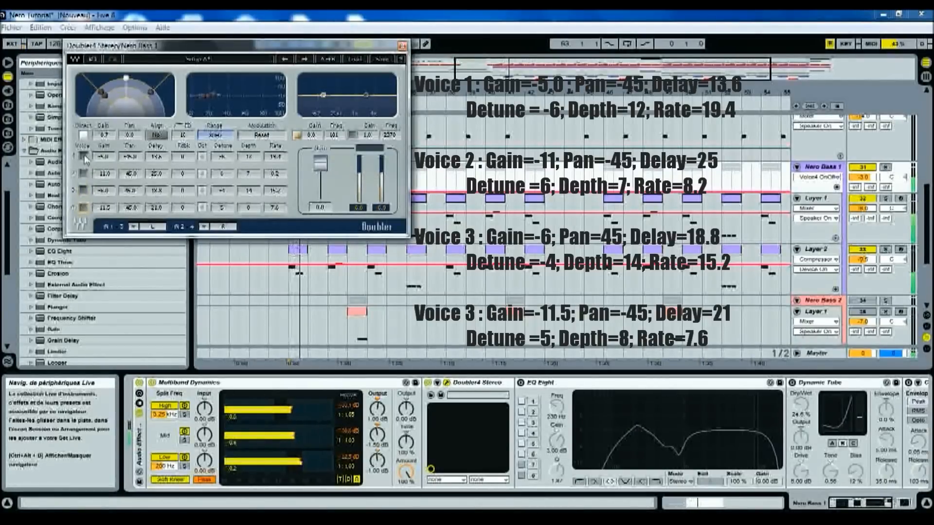
left_click(83, 174)
left_click(84, 190)
left_click(84, 208)
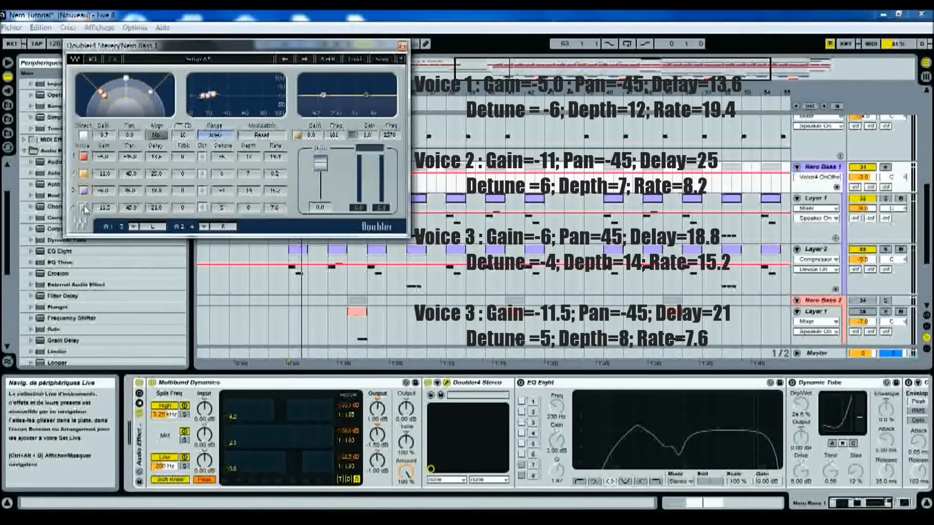
Step: Bypass the whole Doubler4 Stereo device and reactivate it during playback to compare the bass with and without it
left_click(428, 383)
key("space")
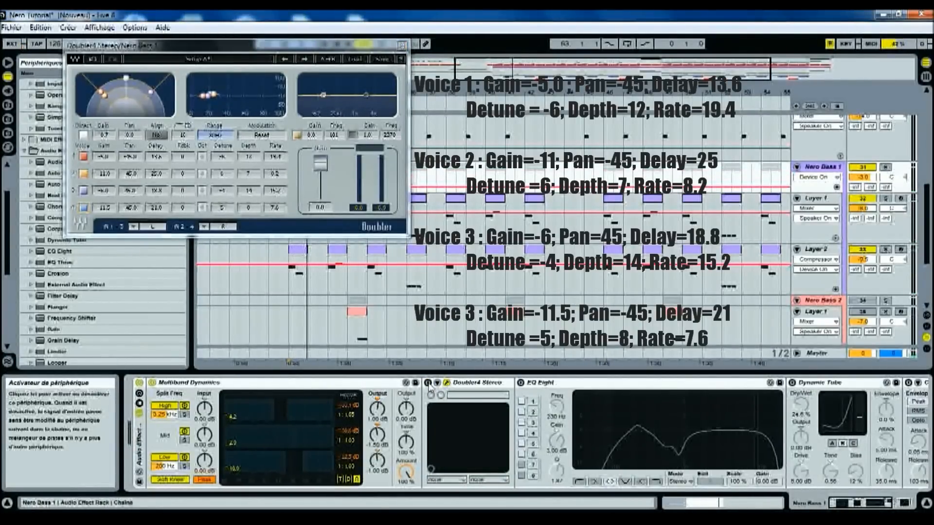
left_click(428, 383)
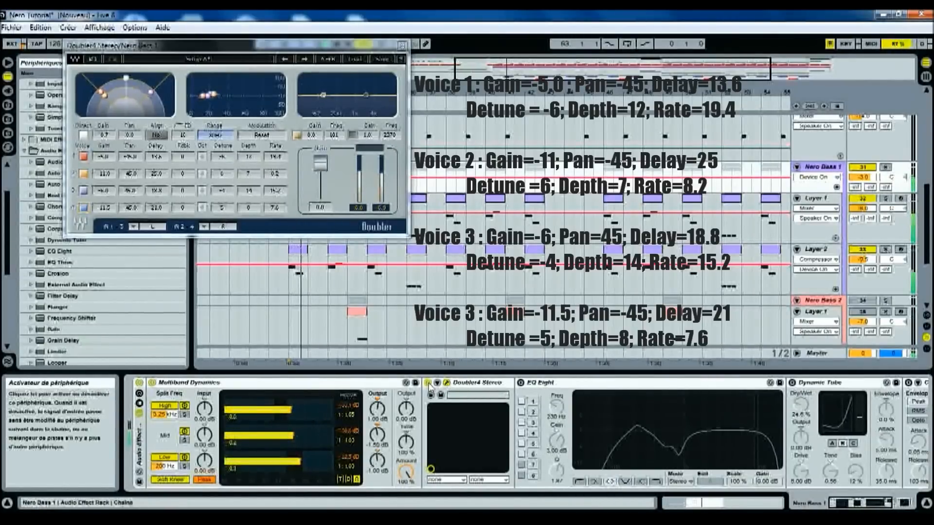
Step: Enable EQ Eight on the Nero Bass 1 group and compare playback with filter 1 off and on
left_click(521, 384)
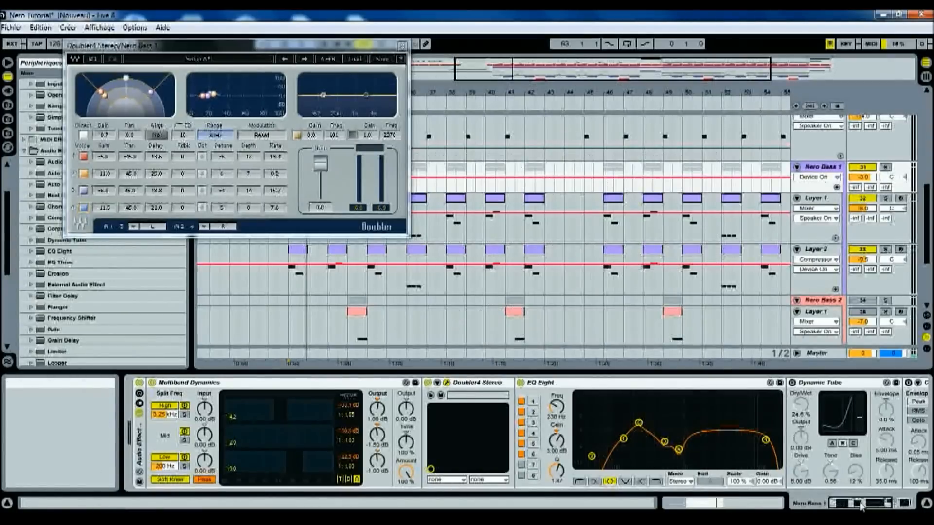
left_click(903, 503)
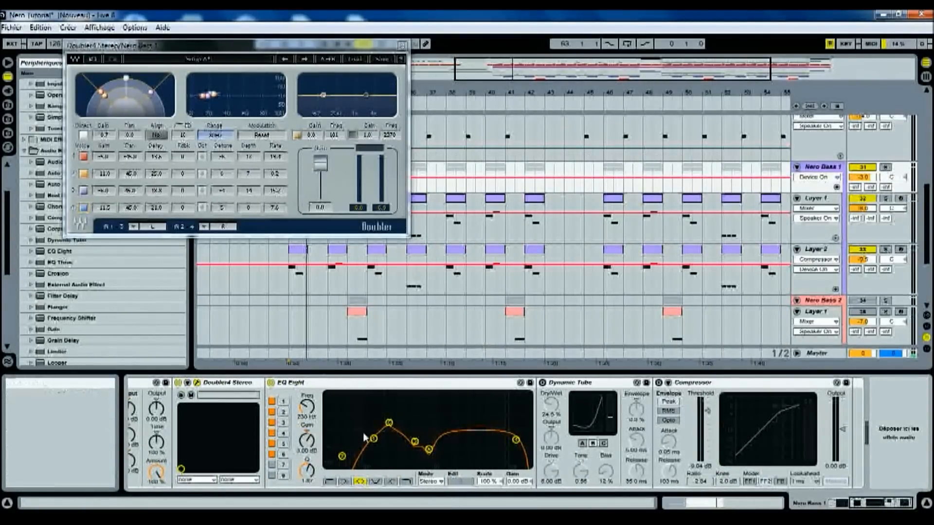
left_click(282, 401)
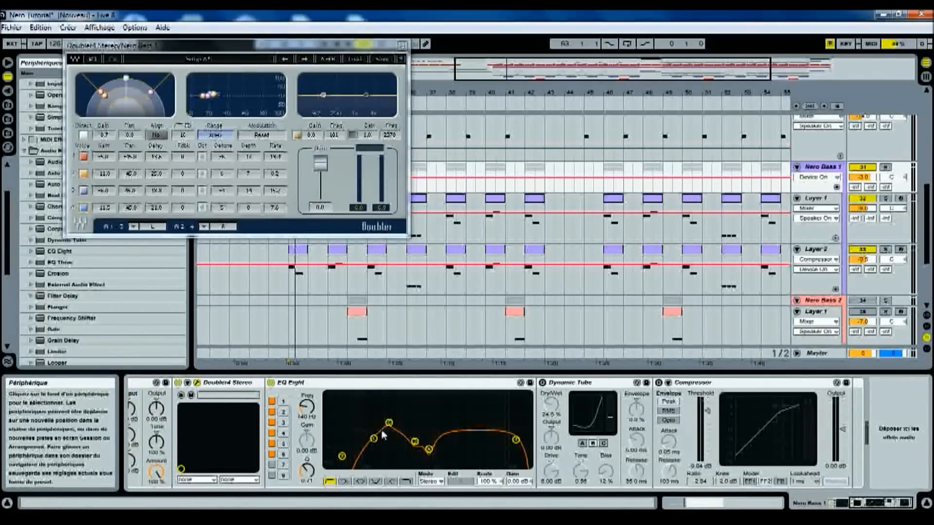
key("space")
left_click(272, 403)
left_click(272, 402)
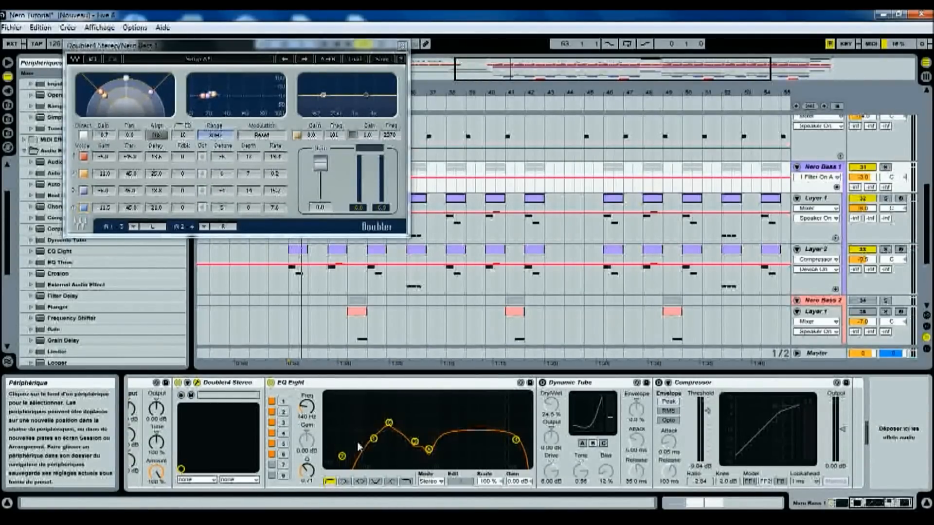
Step: Toggle EQ Eight's filters 3 and 5 off and on to compare their effect on the bass
left_click(274, 424)
left_click(272, 442)
left_click(272, 443)
left_click(272, 422)
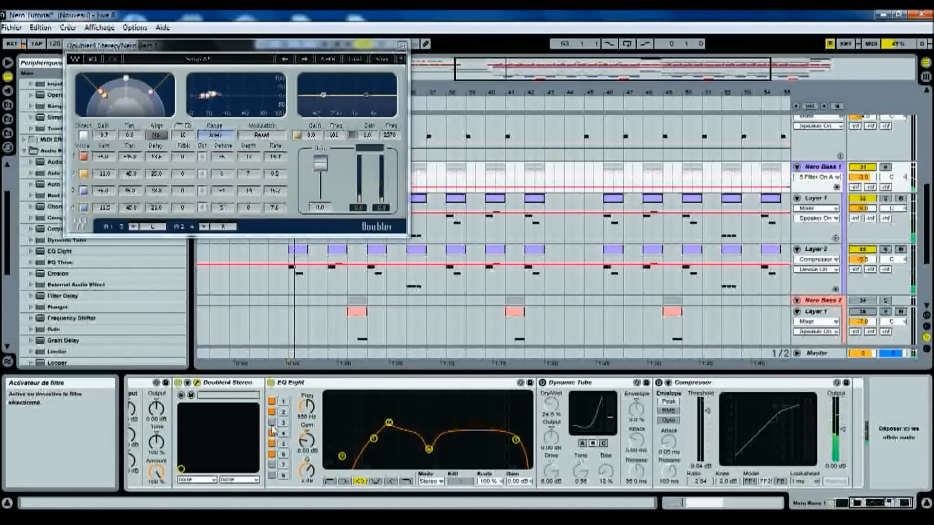
left_click(272, 443)
left_click(272, 444)
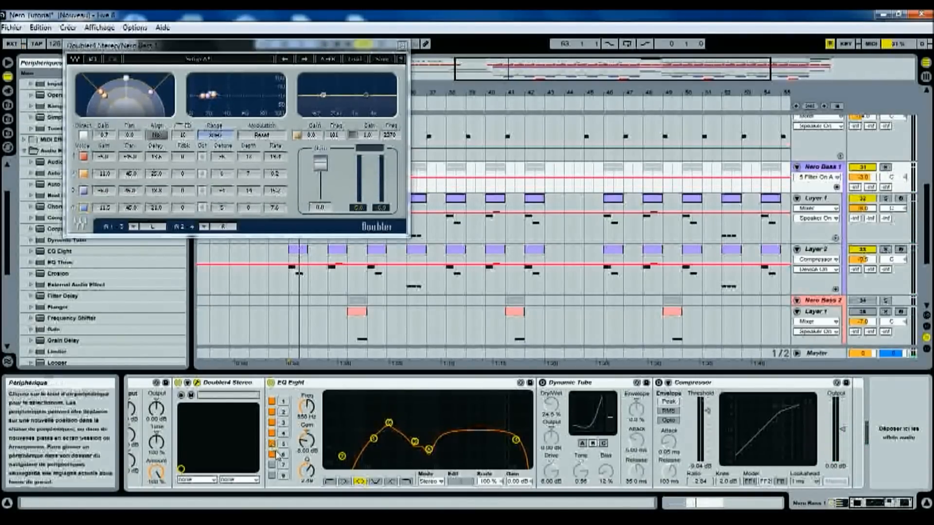
Step: Audition the bass from bar 30 with EQ Eight's filter 6 switched off and on
left_click(272, 455)
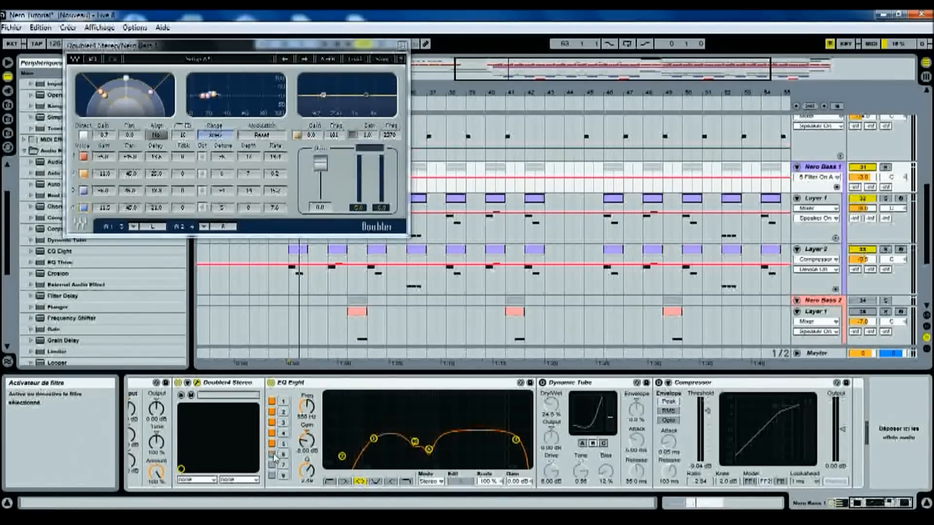
left_click(272, 456)
key("space")
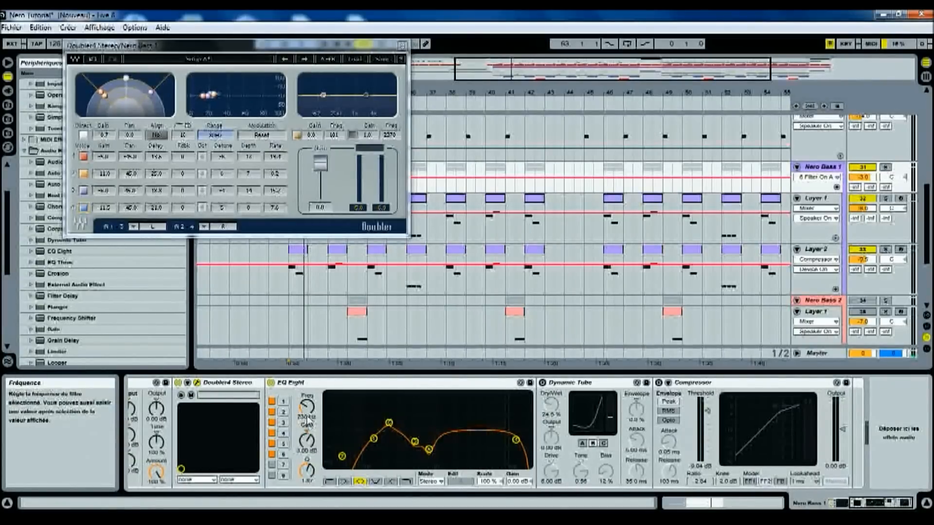
left_click(272, 454)
left_click(272, 456)
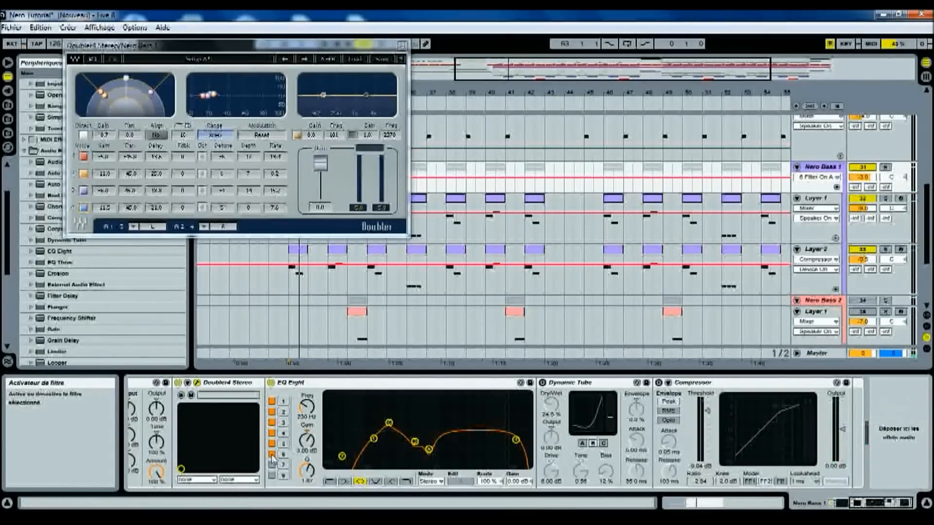
Step: Compare the bass with EQ Eight's filter 4 switched off and on, playing from bar 30
left_click(272, 434)
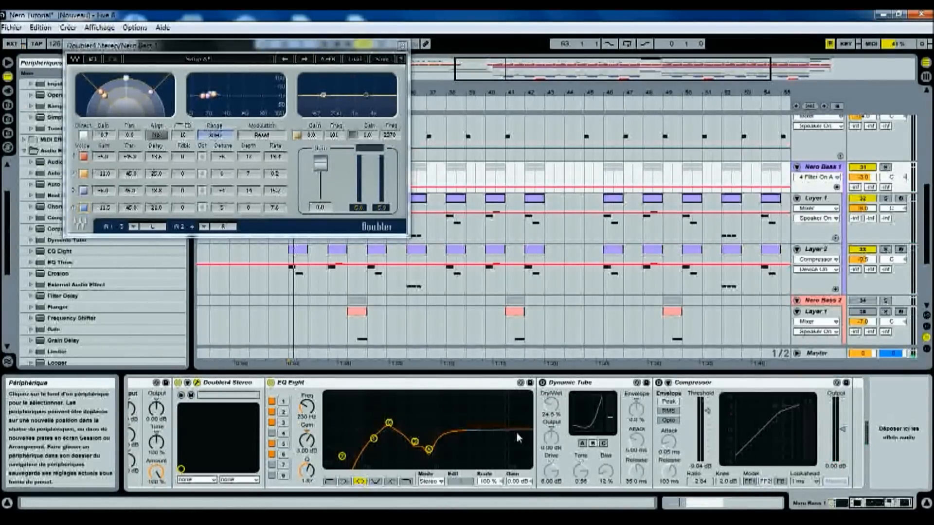
left_click(273, 438)
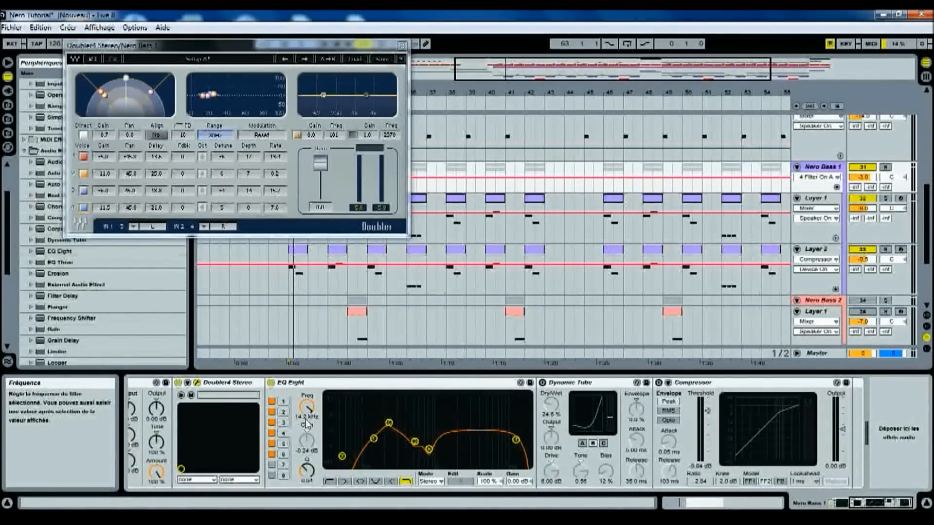
key("space")
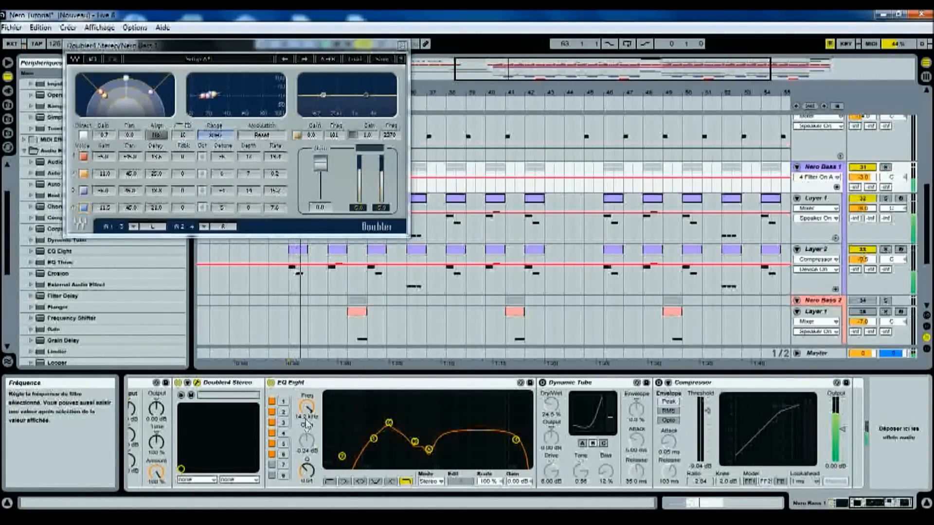
Step: Enable Dynamic Tube on the Nero Bass 1 group and compare playback with the device bypassed and active
left_click(572, 389)
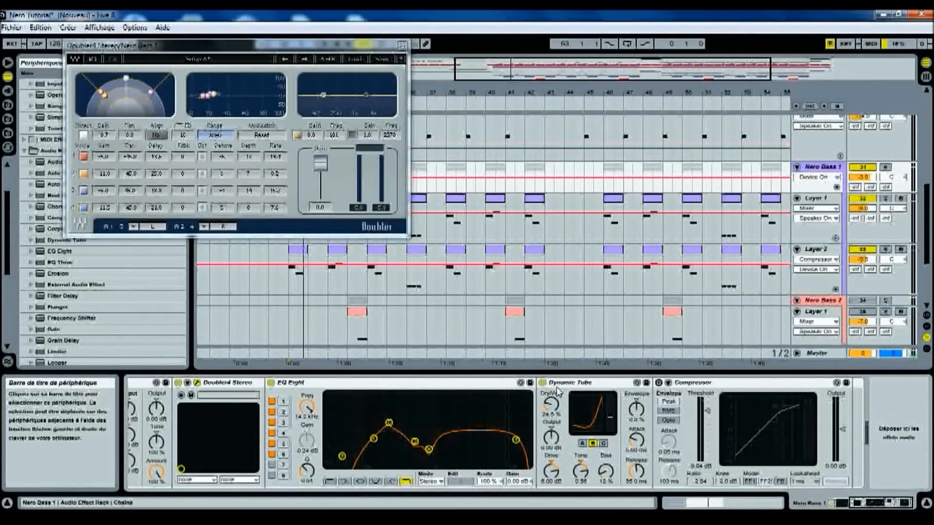
key("space")
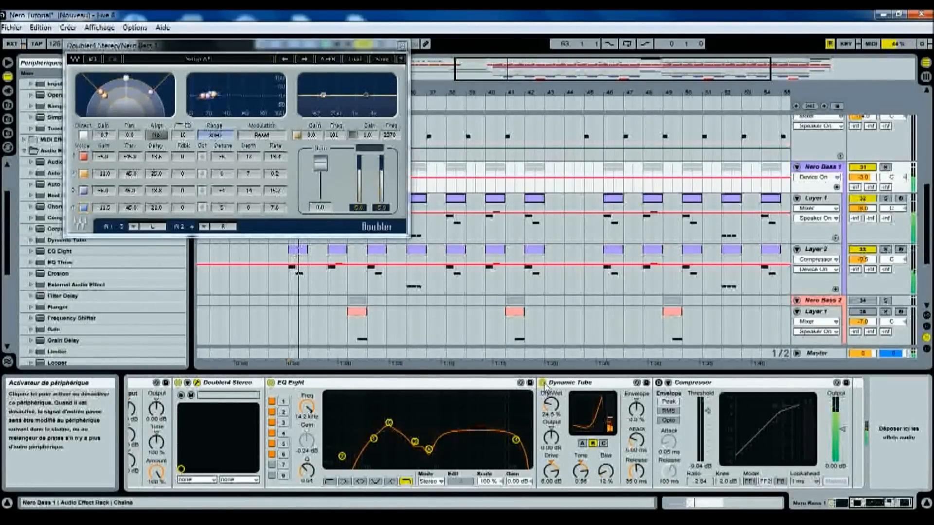
left_click(543, 384)
left_click(543, 384)
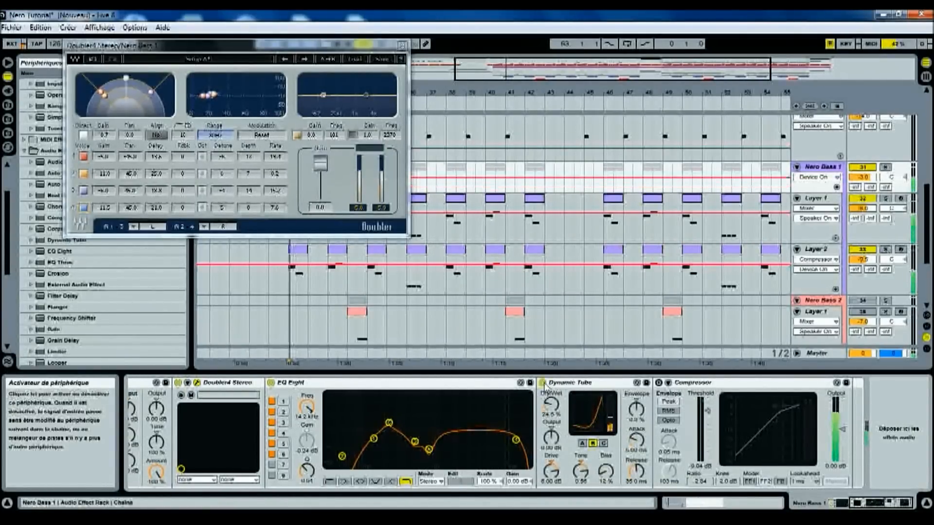
Step: Enable the Compressor at the end of the Nero Bass 1 group's chain and set its threshold to -13.6 dB
left_click(658, 383)
left_click_drag(667, 445, 664, 443)
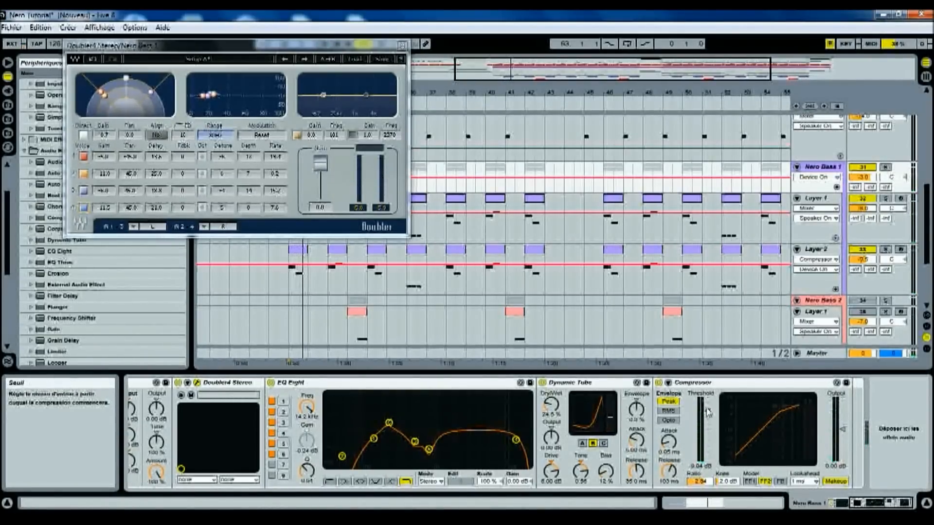
left_click_drag(707, 413, 707, 417)
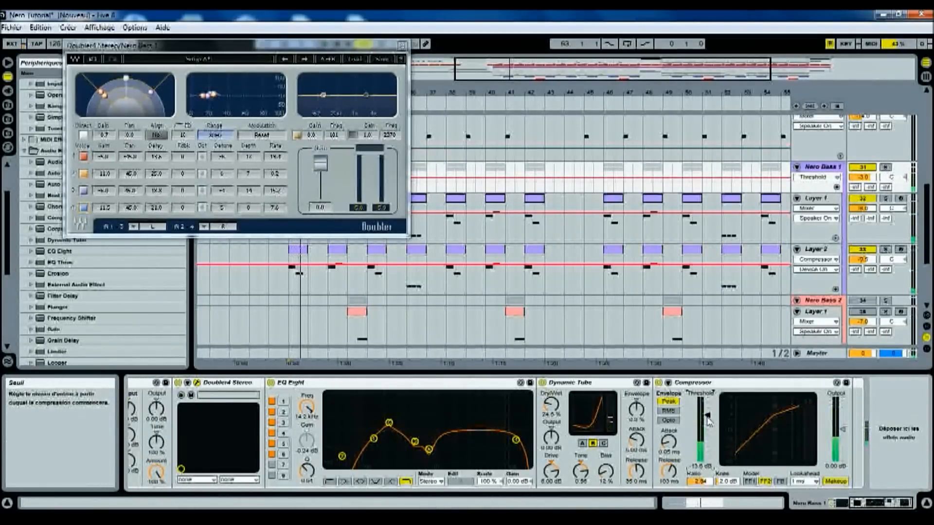
Step: Close the Doubler4 Stereo plug-in window and collapse the Nero Bass 1 group's layer tracks
left_click(402, 45)
scroll(799, 193, "up", 1)
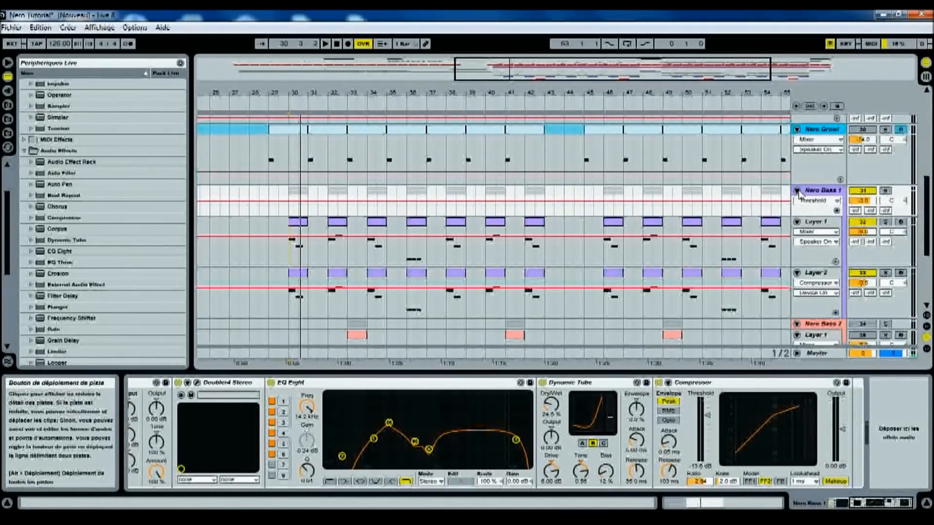
left_click(798, 192)
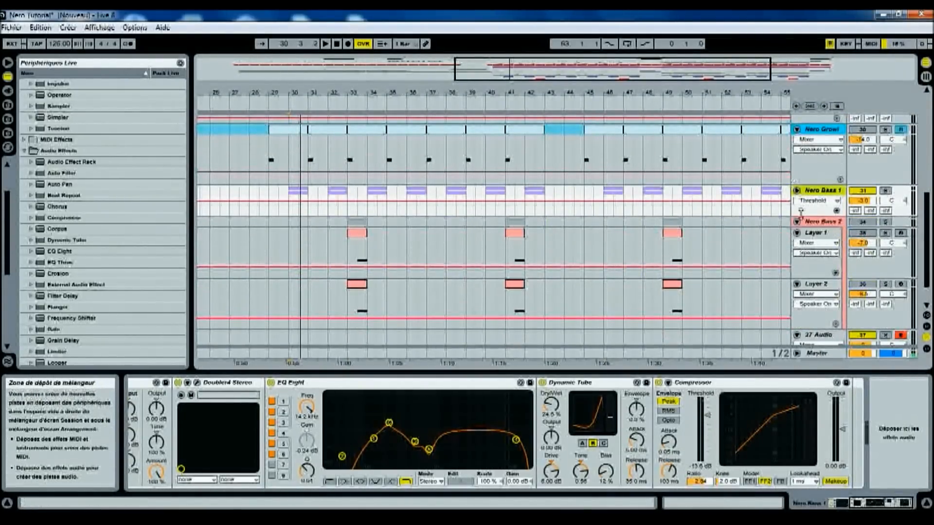
Step: Mute the Nero Bass 1 group, reactivate the Basslines, Sub and Synths tracks, and unfold the Sub track
scroll(720, 216, "up", 2)
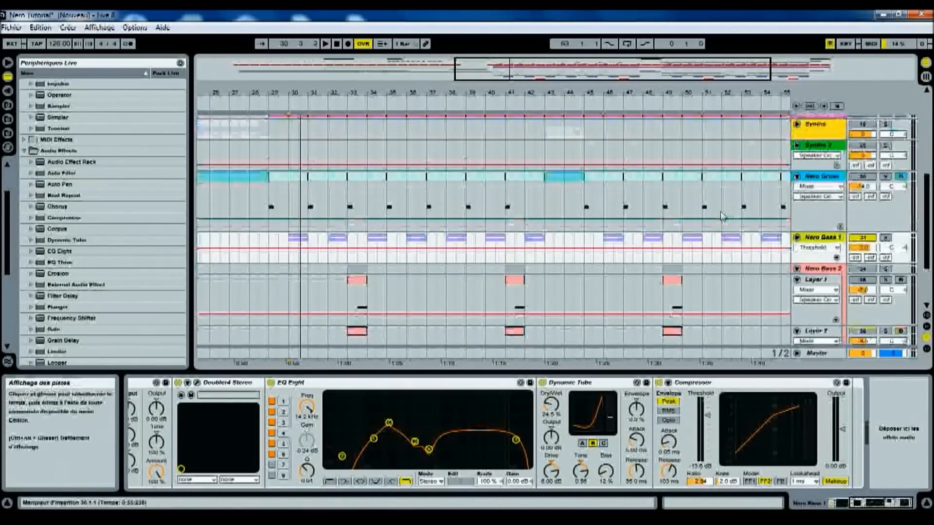
scroll(719, 212, "up", 3)
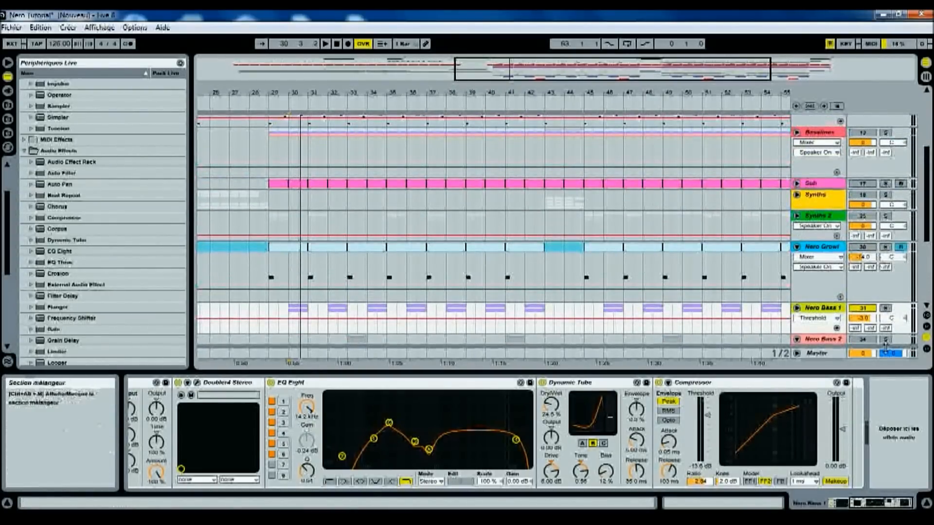
scroll(885, 347, "down", 3)
scroll(868, 252, "up", 3)
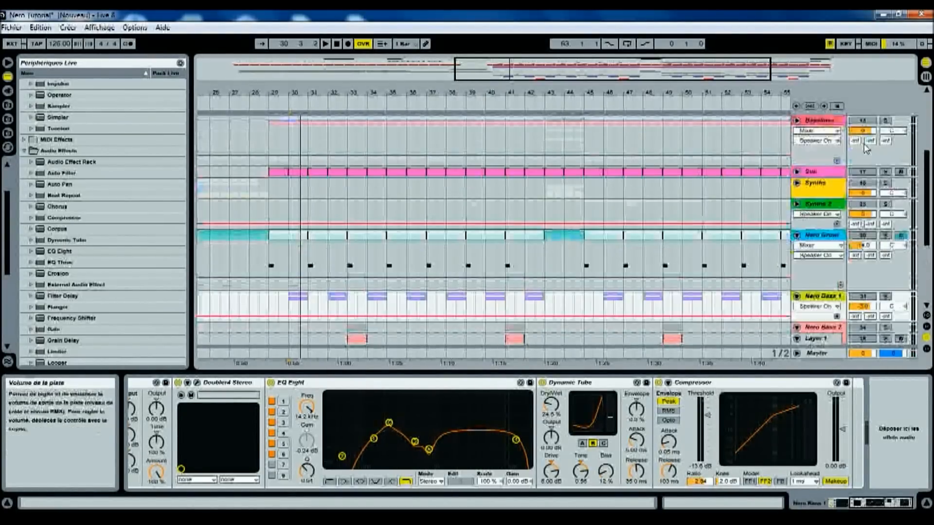
left_click(869, 146)
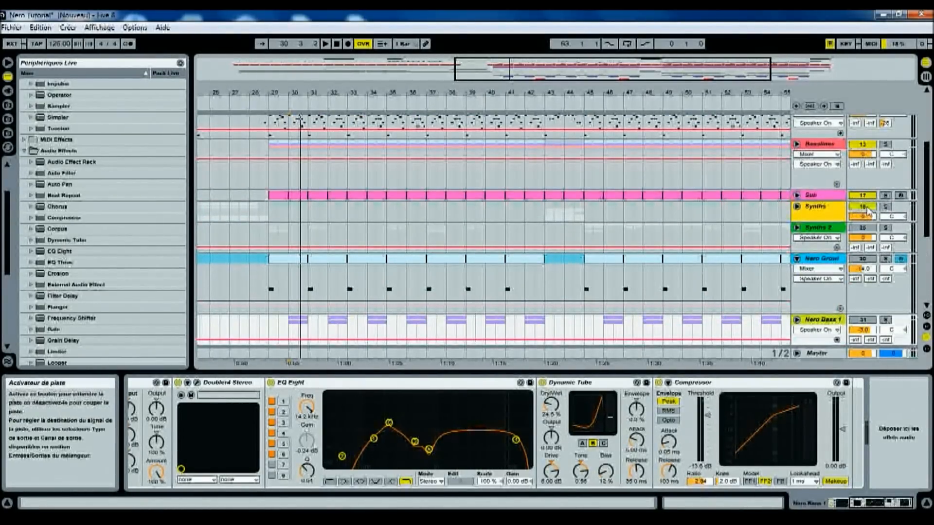
left_click(797, 195)
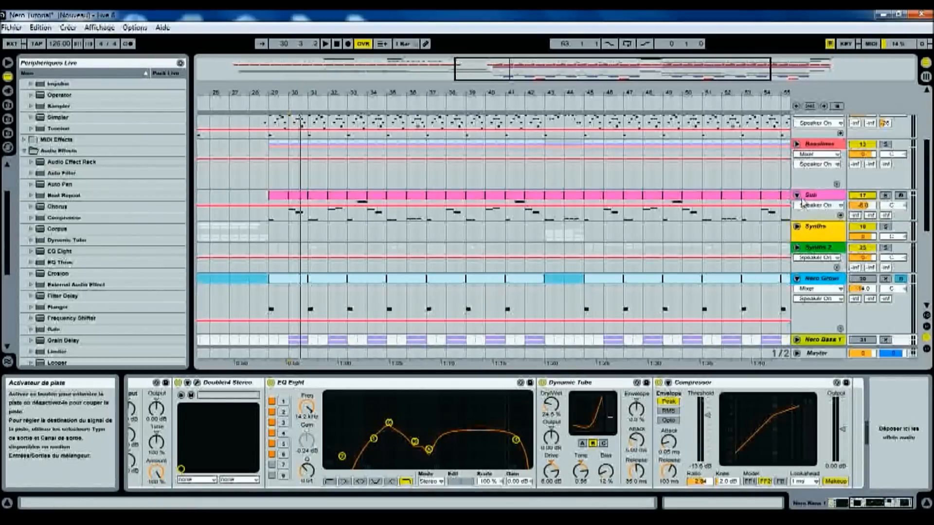
Step: Reactivate the Drums, Acoustic, Vocals, FX, Synths 2 and Nero Growl tracks
scroll(869, 289, "up", 5)
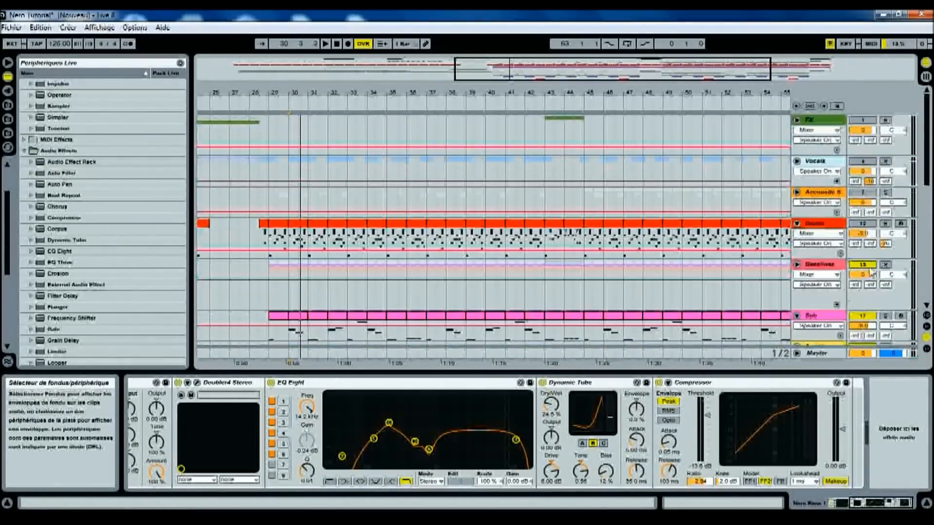
left_click(869, 224)
left_click(868, 193)
left_click(863, 162)
left_click(862, 120)
scroll(352, 198, "down", 4)
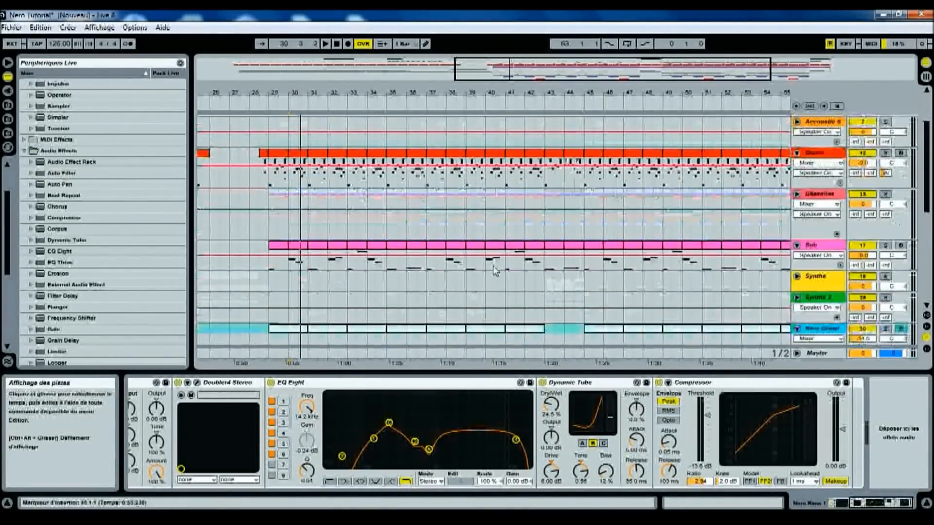
Step: Show the Sub track's device chain and inspect its SUB BASS patch in the Massive plug-in window
left_click(268, 239)
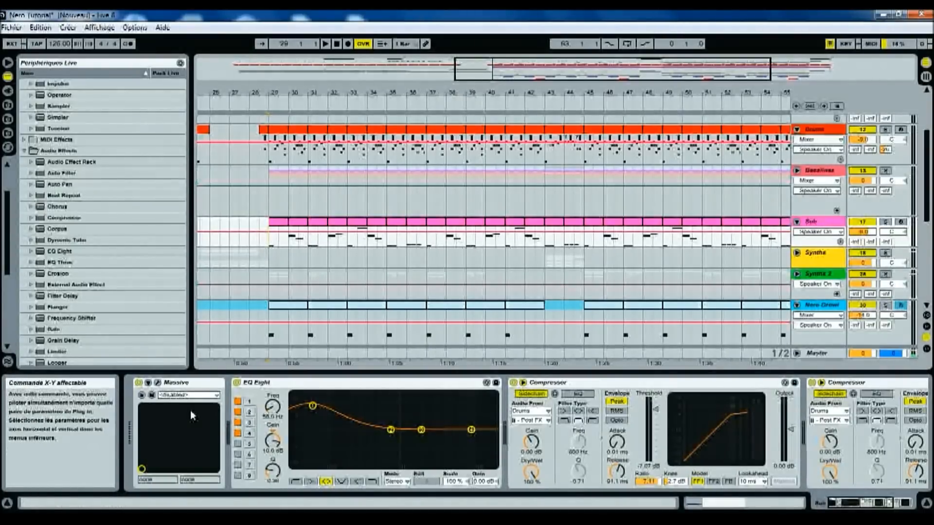
left_click(157, 383)
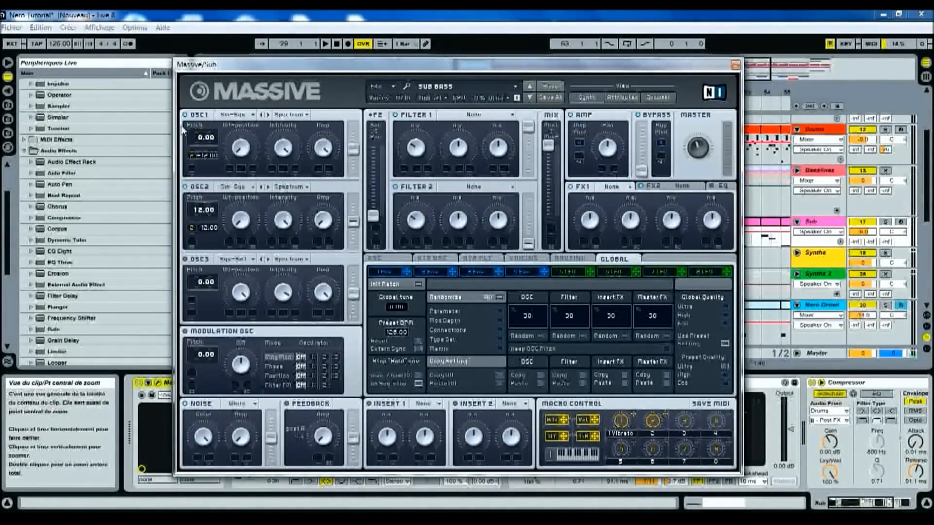
left_click(735, 65)
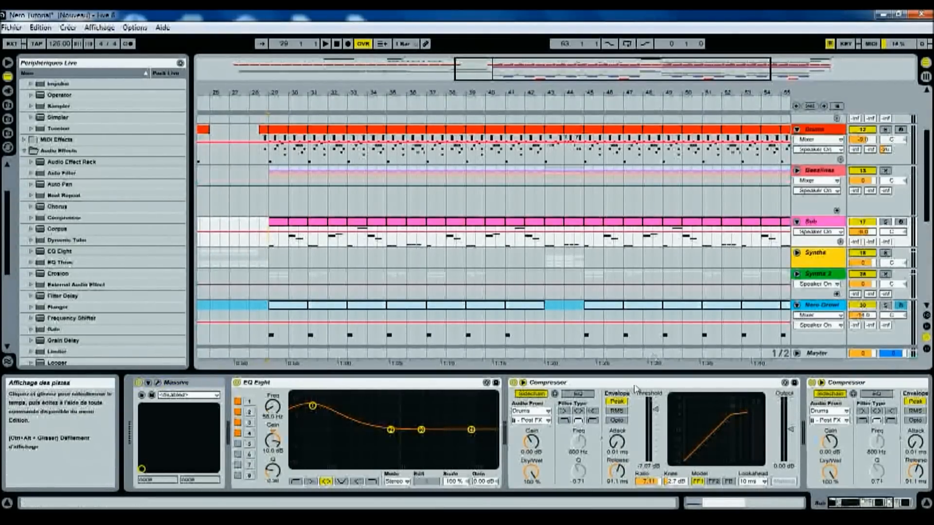
Step: Examine the Basslines group's device chain and its two Compressors sidechained from the Drums track
left_click(829, 171)
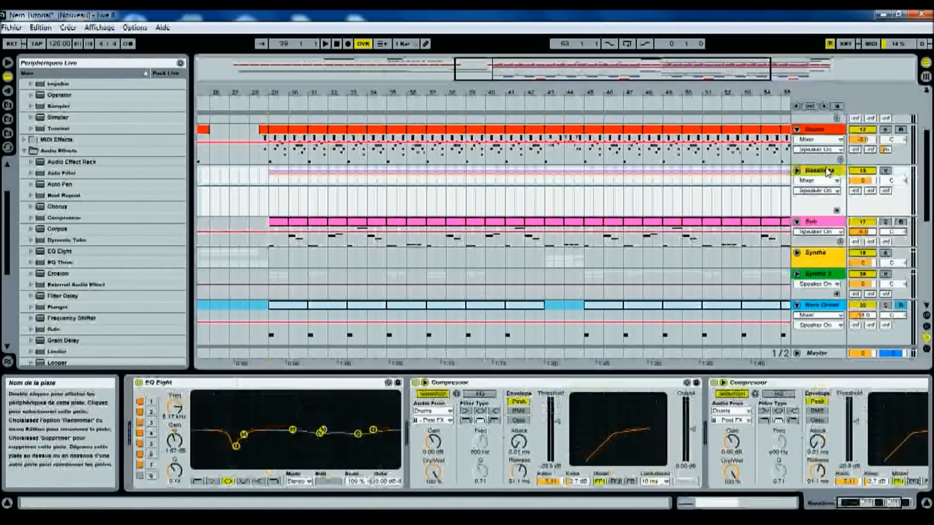
left_click(905, 503)
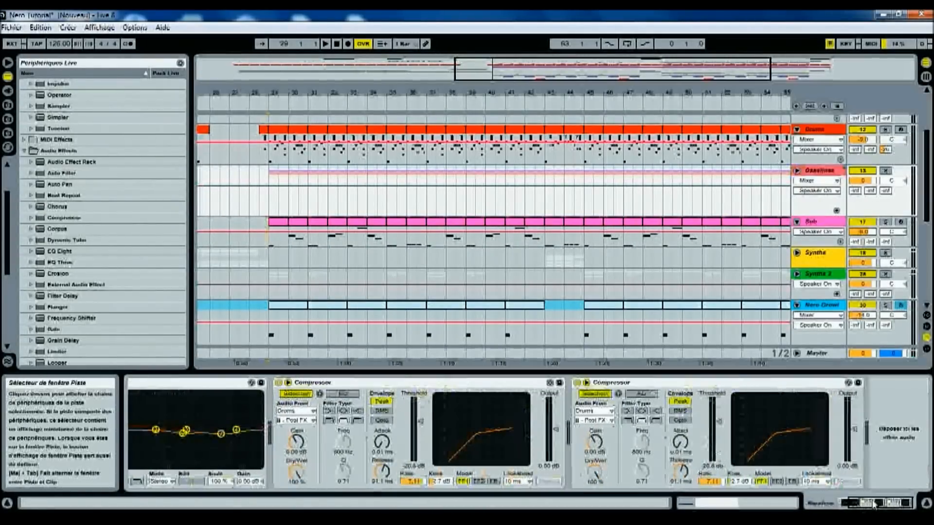
scroll(830, 243, "down", 8)
scroll(819, 225, "up", 6)
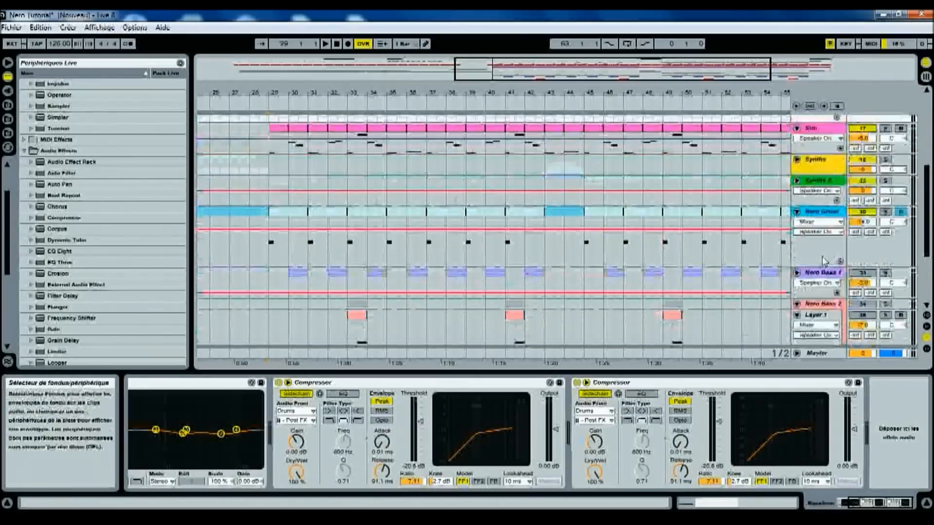
scroll(819, 226, "up", 2)
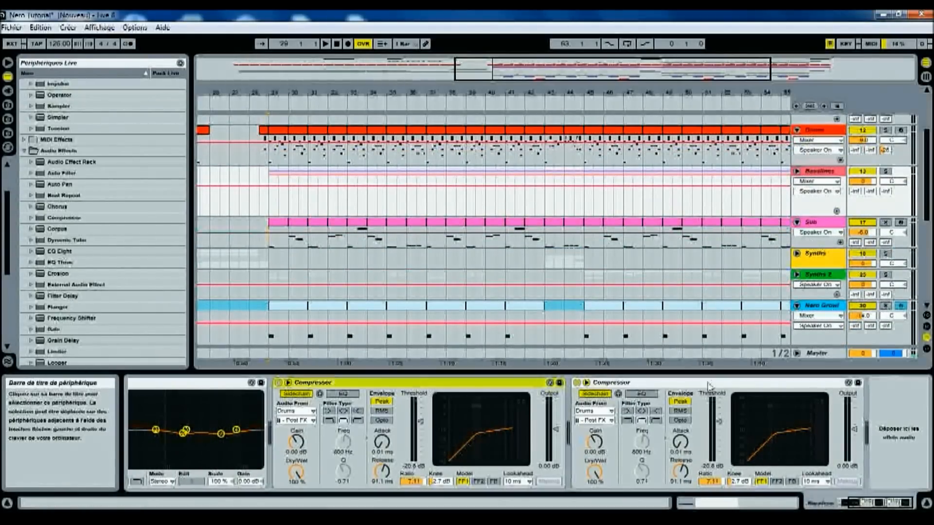
left_click(691, 383)
scroll(821, 214, "up", 1)
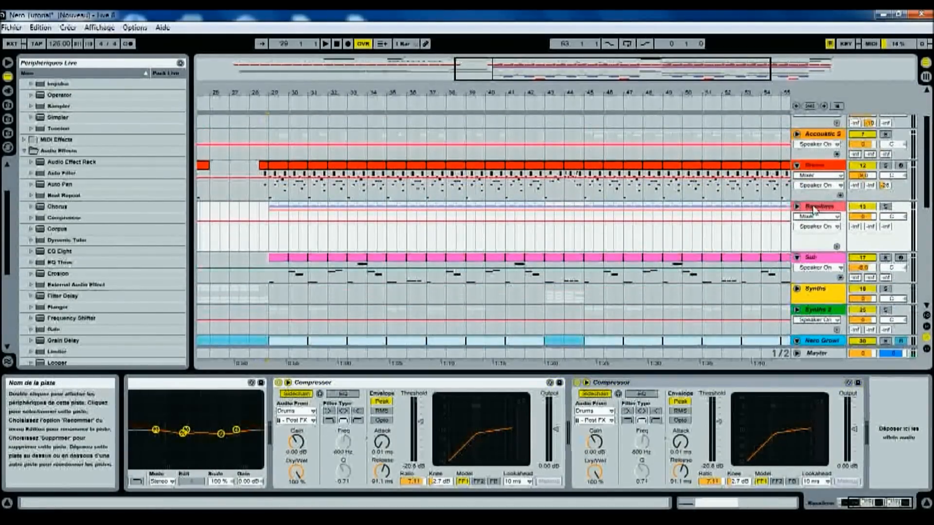
scroll(821, 214, "up", 3)
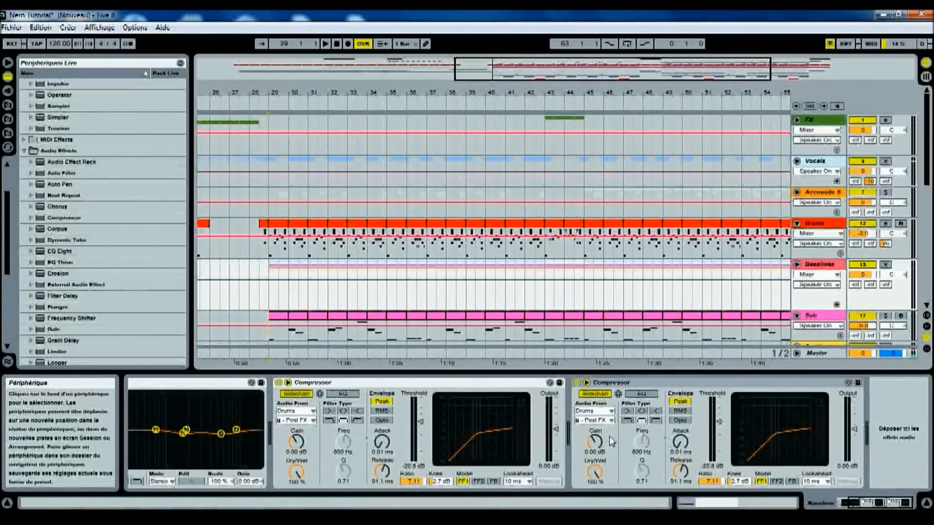
Step: Examine the EQ Eight and the two drum-sidechained Compressors on the Sub track
scroll(833, 284, "down", 2)
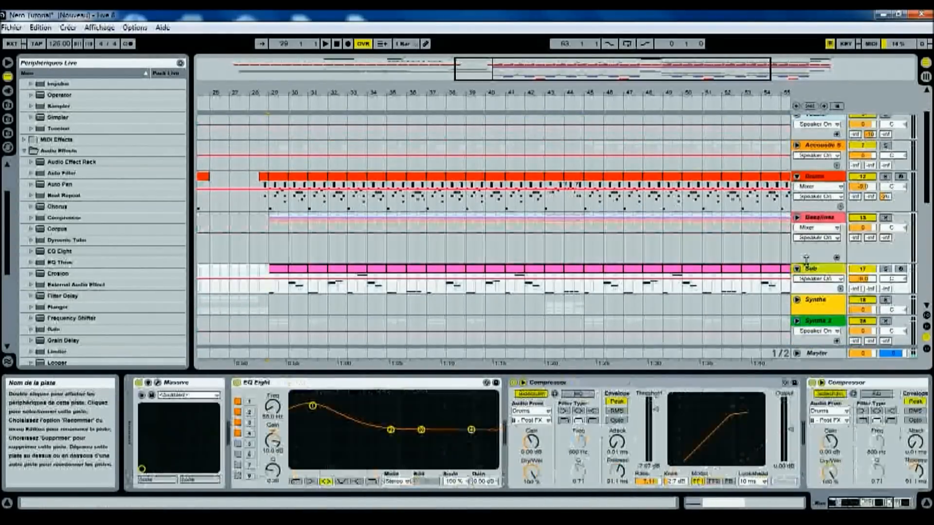
left_click(826, 270)
left_click(848, 510)
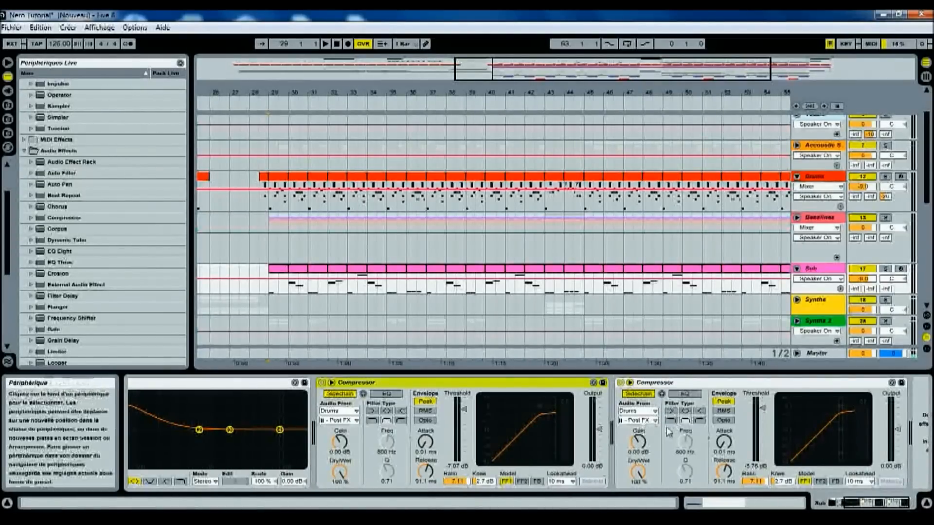
scroll(734, 253, "down", 5)
scroll(739, 258, "up", 4)
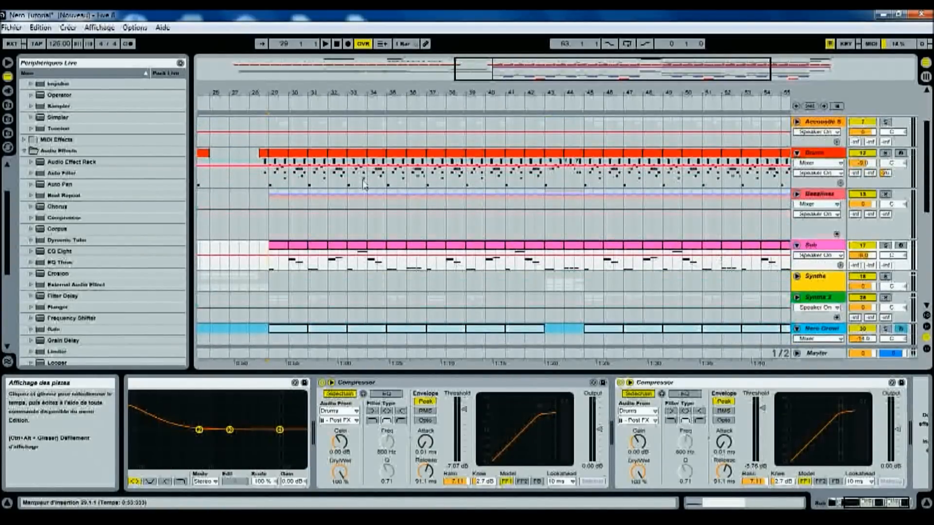
Step: Play the full mix from just before the drop, starting at bar 28.3
left_click(262, 184)
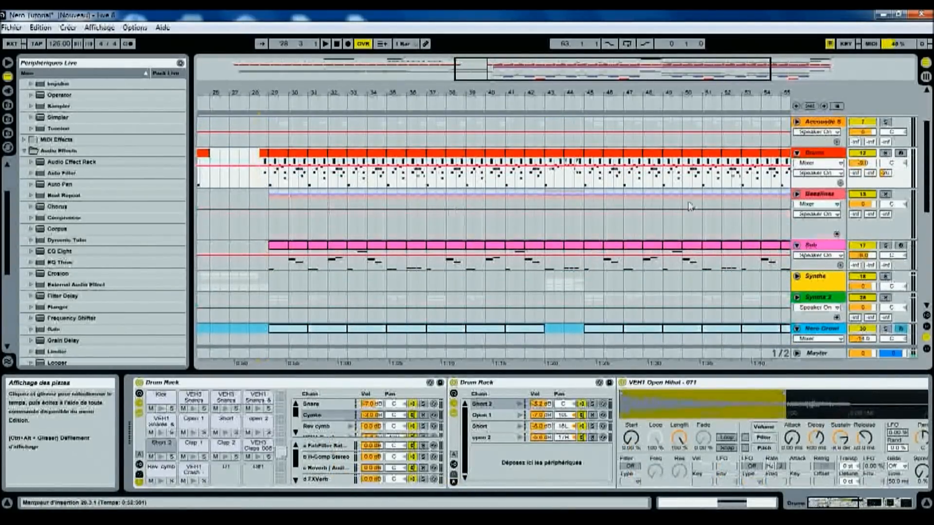
key("space")
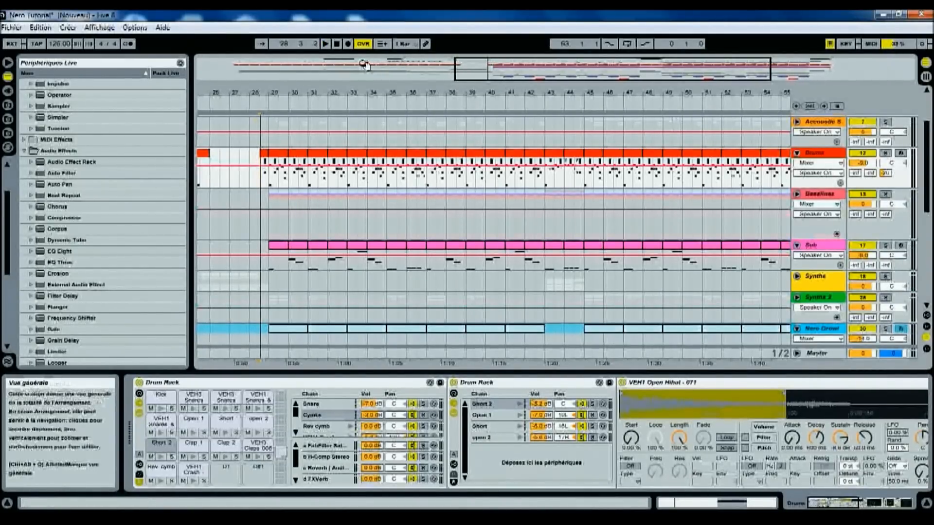
left_click(325, 43)
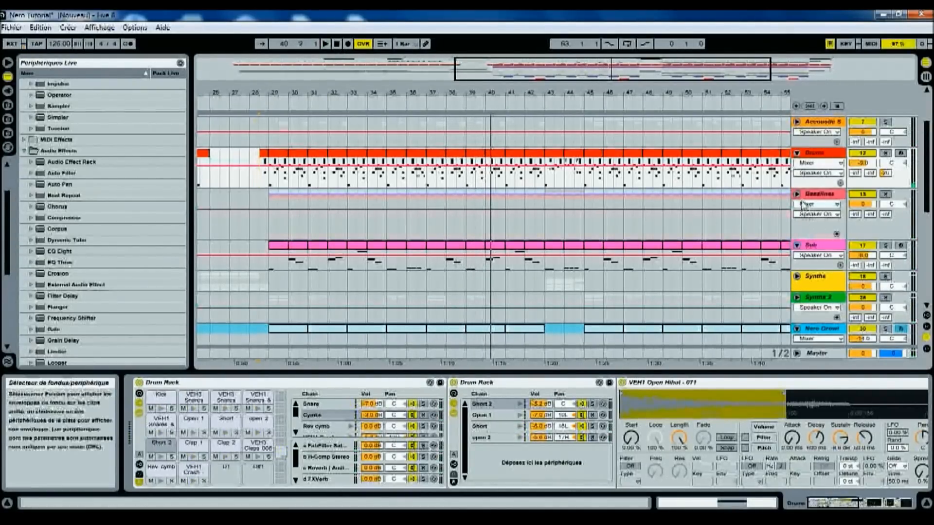
Step: Unfold the Basslines group and audition its Nero Bass 2 audio track in solo from bar 33.3
scroll(761, 202, "down", 2)
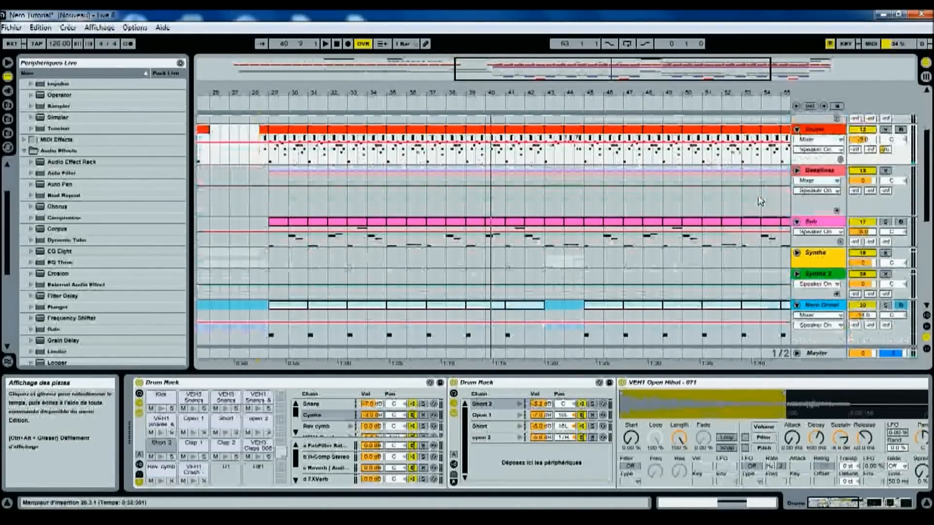
left_click(796, 170)
scroll(238, 226, "down", 2)
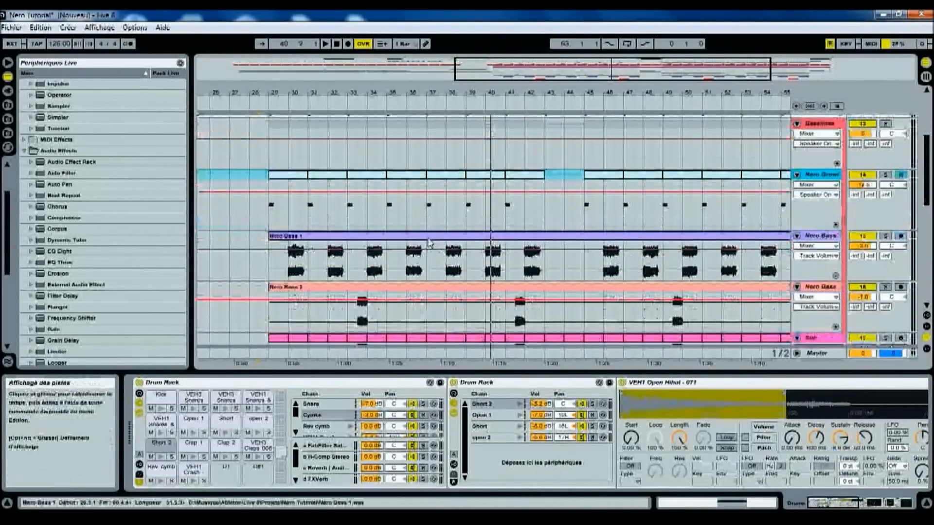
left_click_drag(357, 96, 576, 201)
left_click(588, 314)
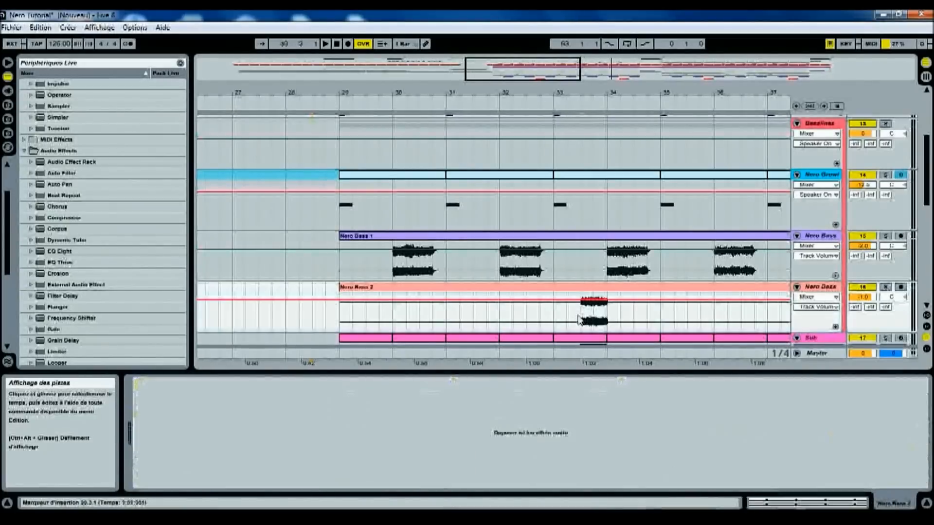
left_click(885, 287)
key("space")
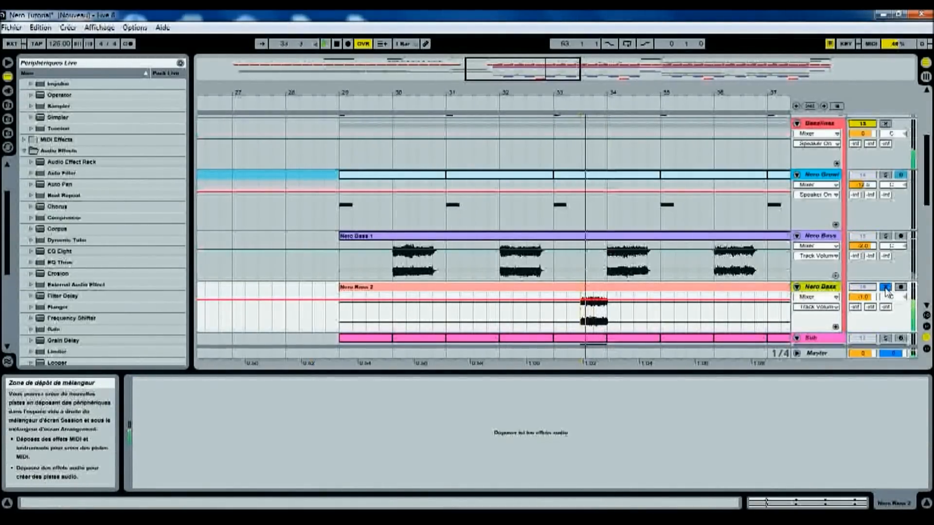
left_click(885, 288)
Step: Compare the device chains of the Nero Bass 2 and Nero Bass 1 groups, unfolding Nero Bass 1's layers
scroll(817, 272, "down", 8)
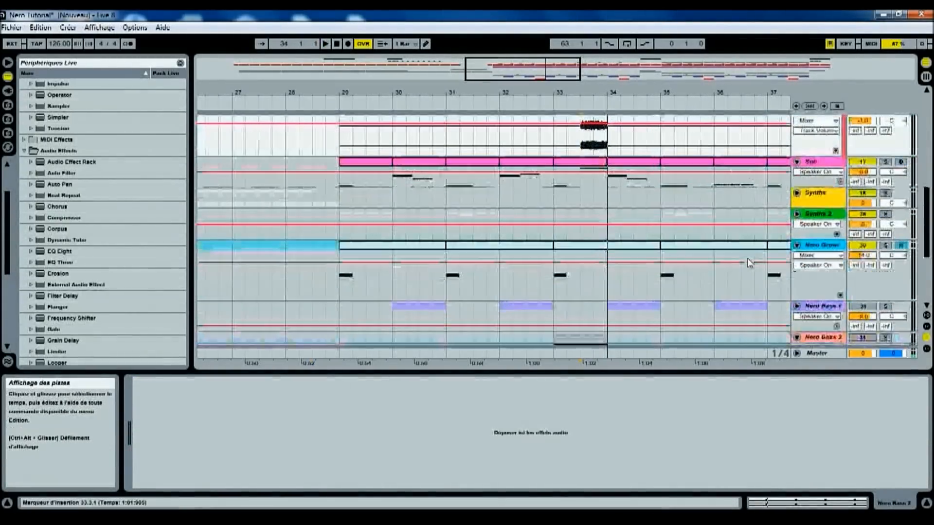
left_click(825, 188)
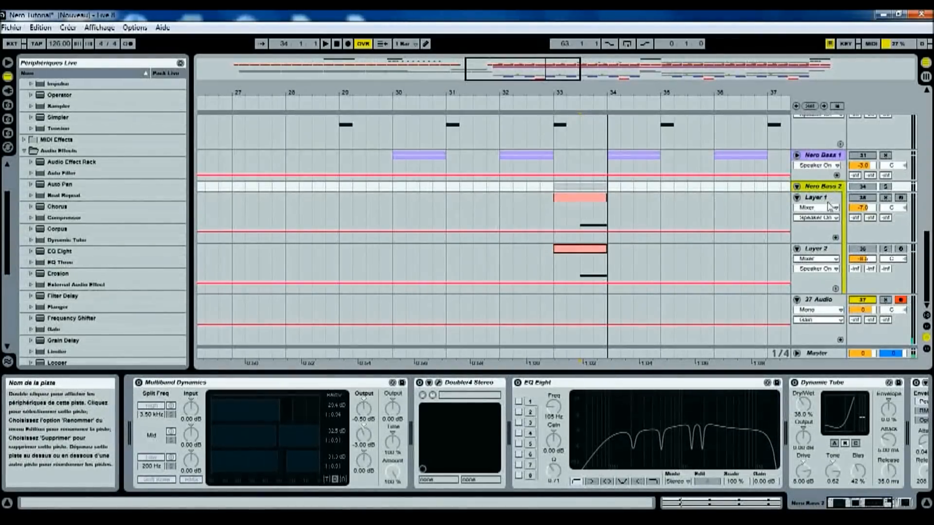
scroll(803, 214, "up", 2)
left_click(797, 215)
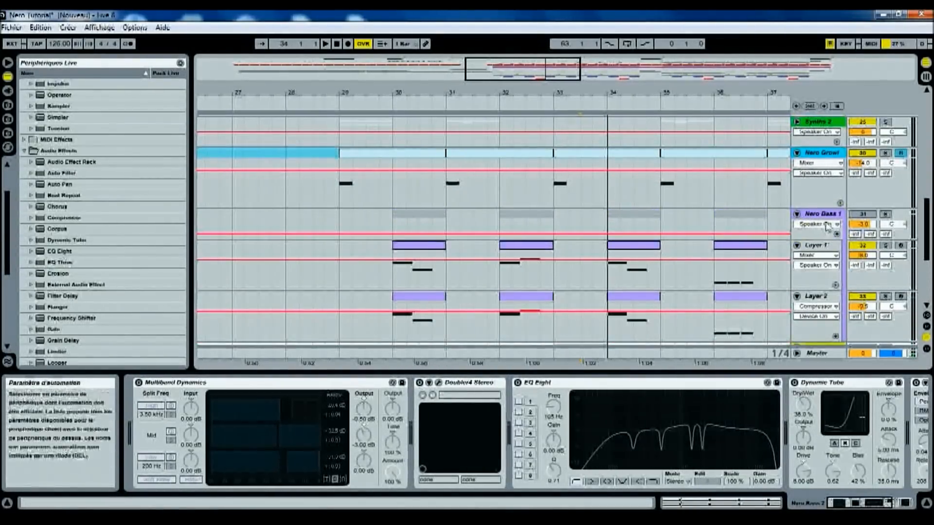
left_click(828, 219)
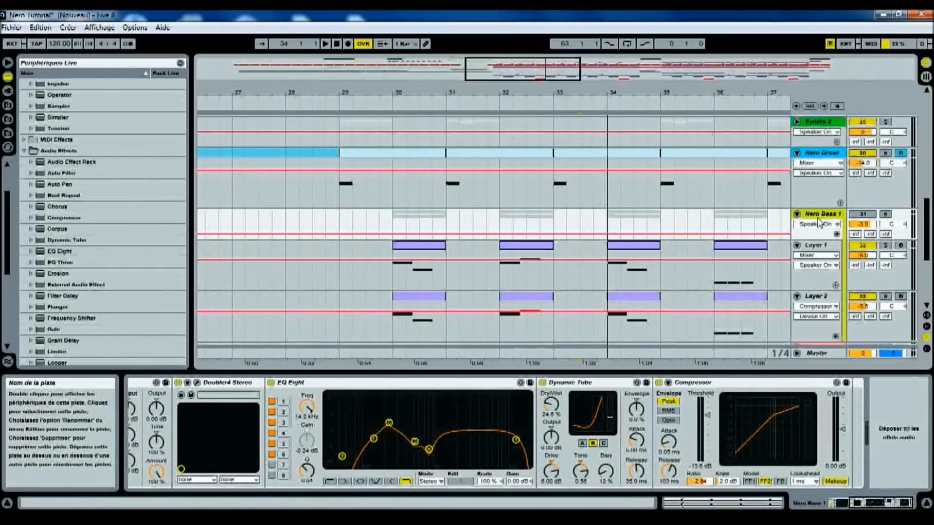
scroll(818, 223, "down", 4)
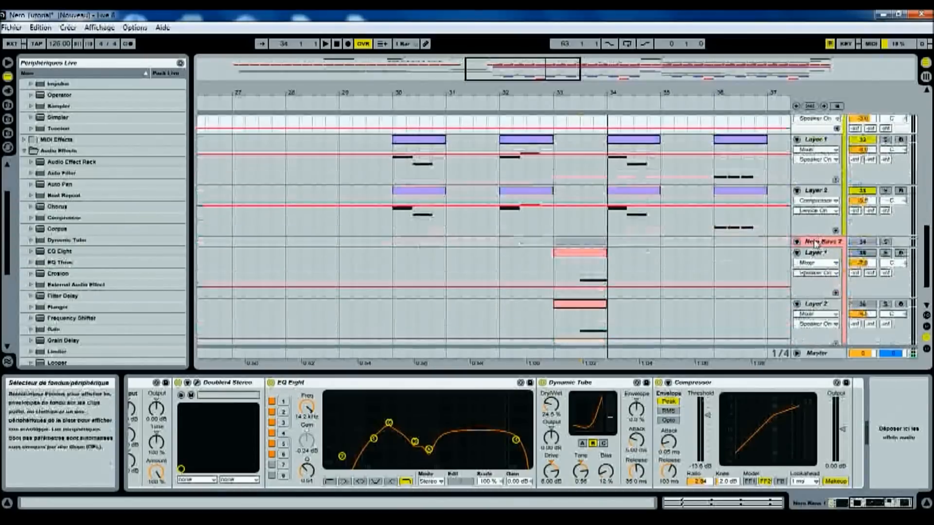
left_click(818, 242)
scroll(744, 275, "down", 2)
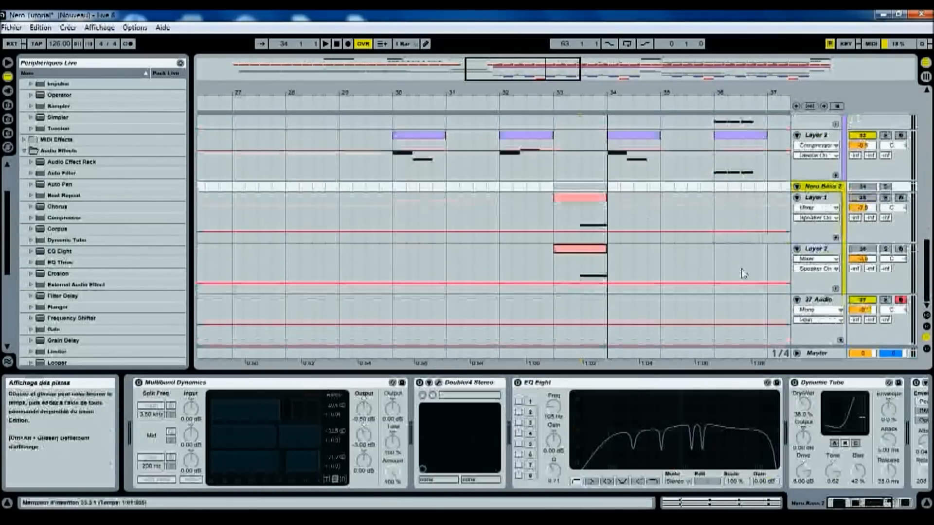
Step: Enable Massive on Nero Bass 2's Layer 1 and switch the active layers from Nero Bass 1's two layers to both of Nero Bass 2's
left_click(817, 200)
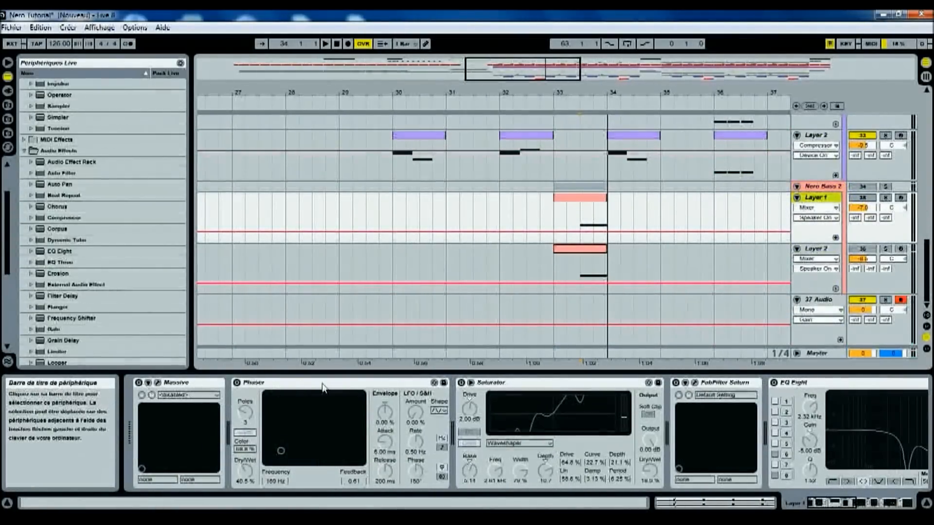
left_click(139, 384)
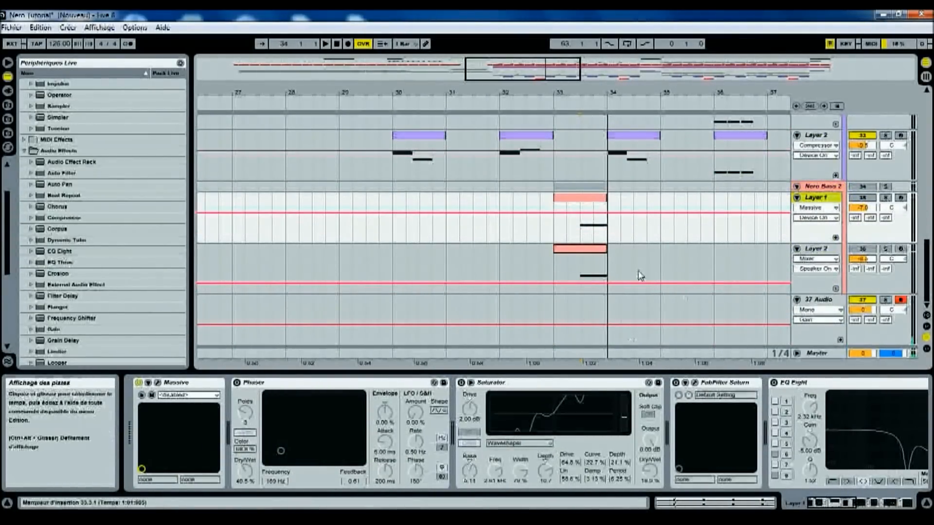
scroll(867, 187, "up", 3)
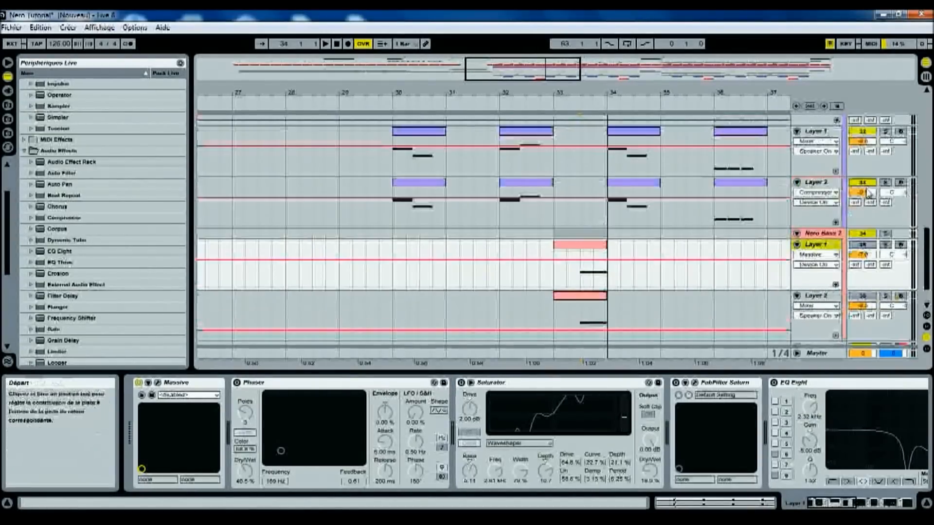
scroll(868, 187, "up", 3)
left_click(866, 191)
scroll(866, 210, "down", 3)
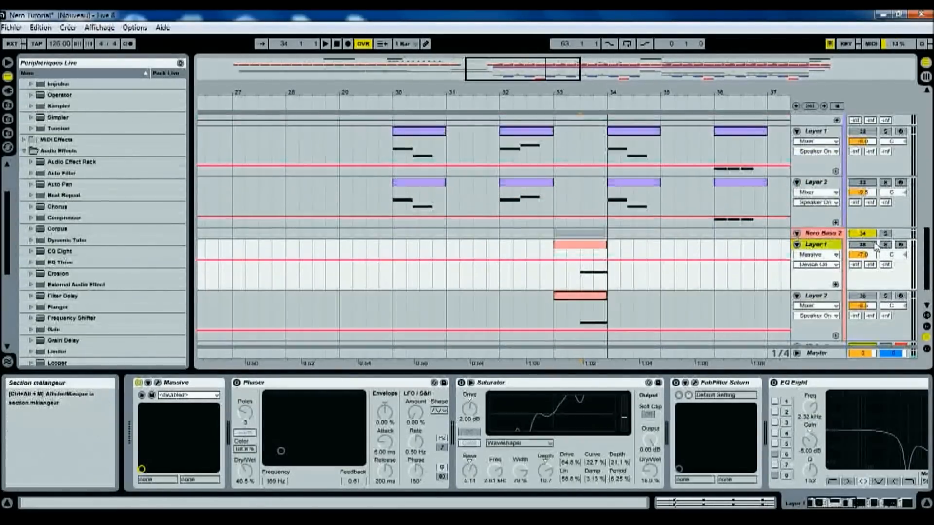
left_click(863, 298)
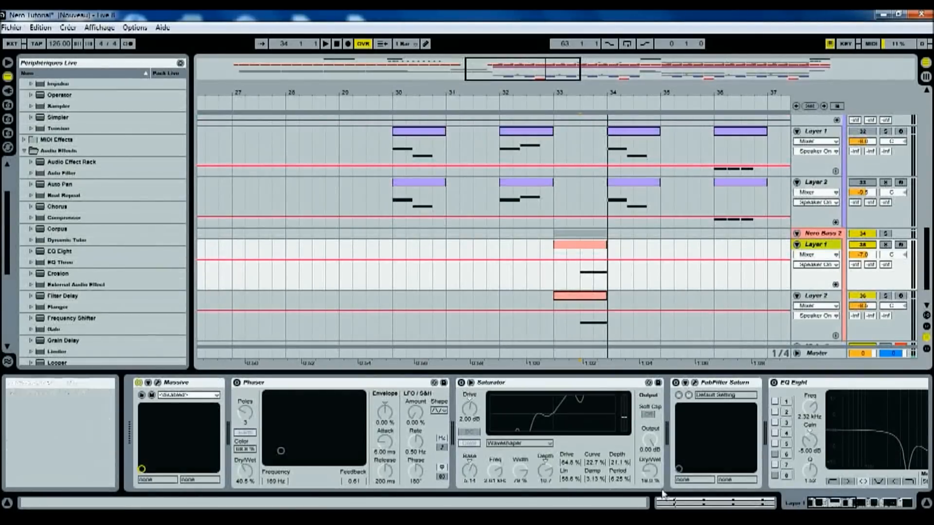
Step: Examine the device chains of Nero Bass 2's Layer 1 and Layer 2, plus the group's own effects through its final Compressor
left_click(818, 504)
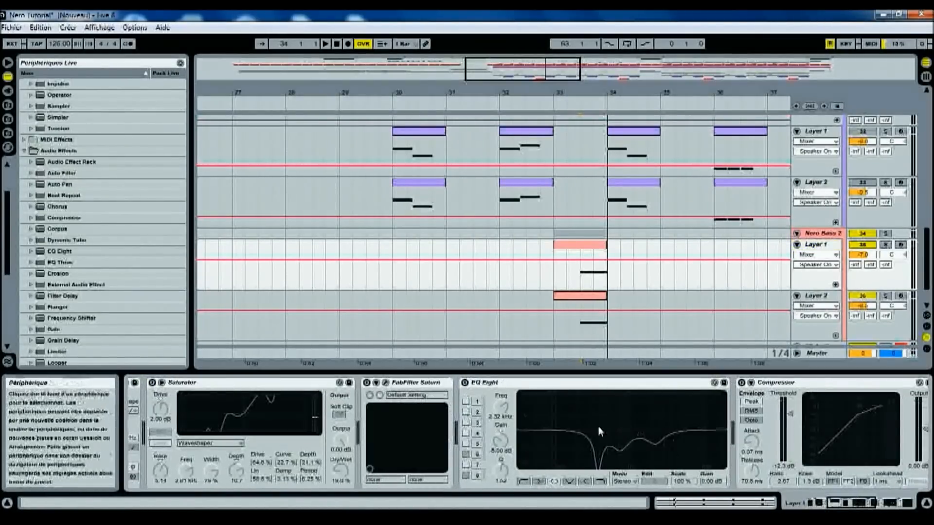
left_click(823, 297)
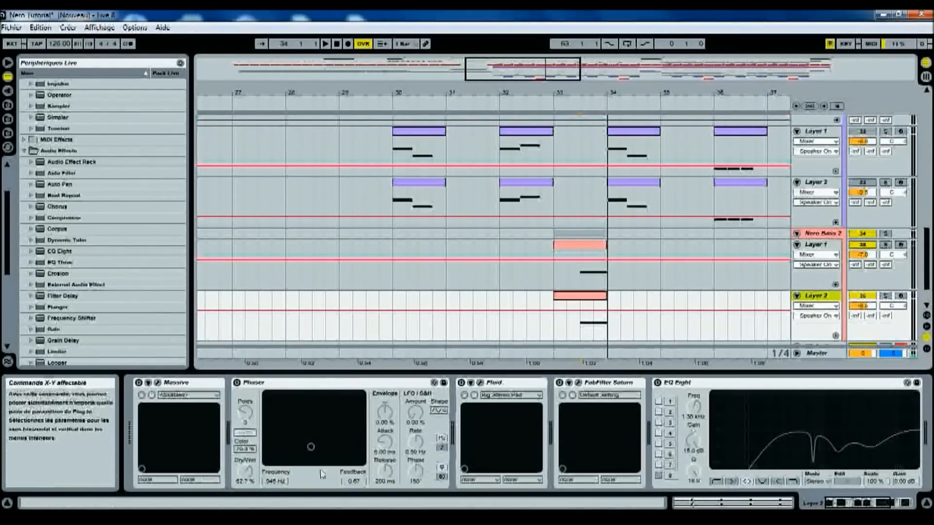
left_click(869, 502)
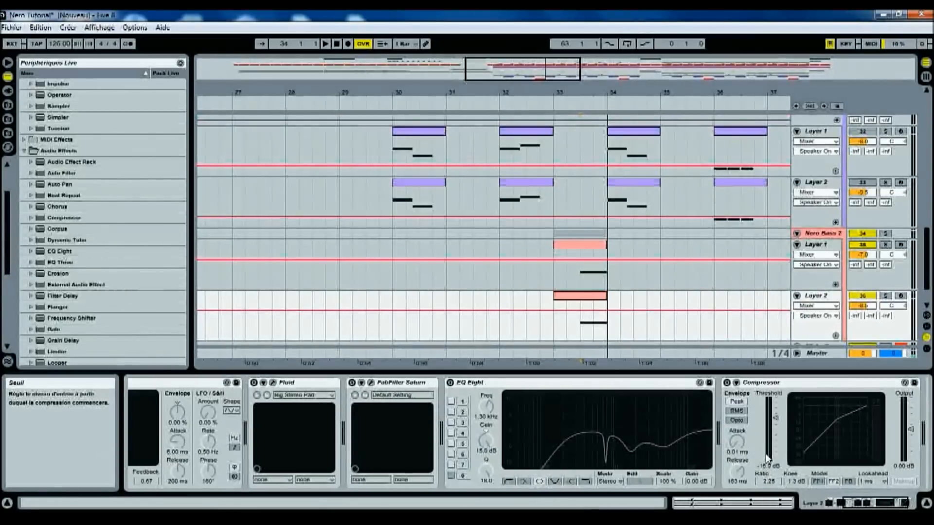
left_click(812, 233)
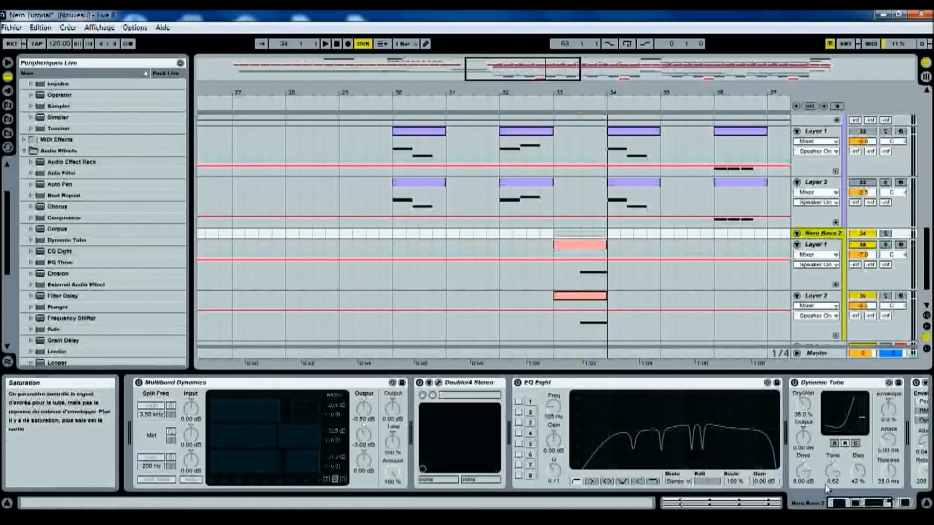
left_click_drag(857, 501, 878, 501)
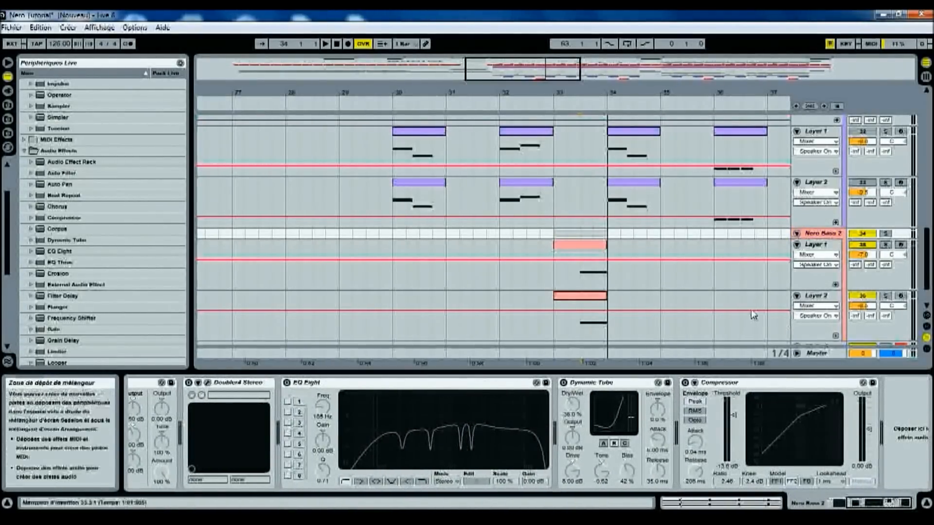
Step: Look over the upper arrangement tracks up to FX and return to the Drums track and Basslines group around the drop
scroll(749, 272, "up", 3)
scroll(739, 271, "up", 5)
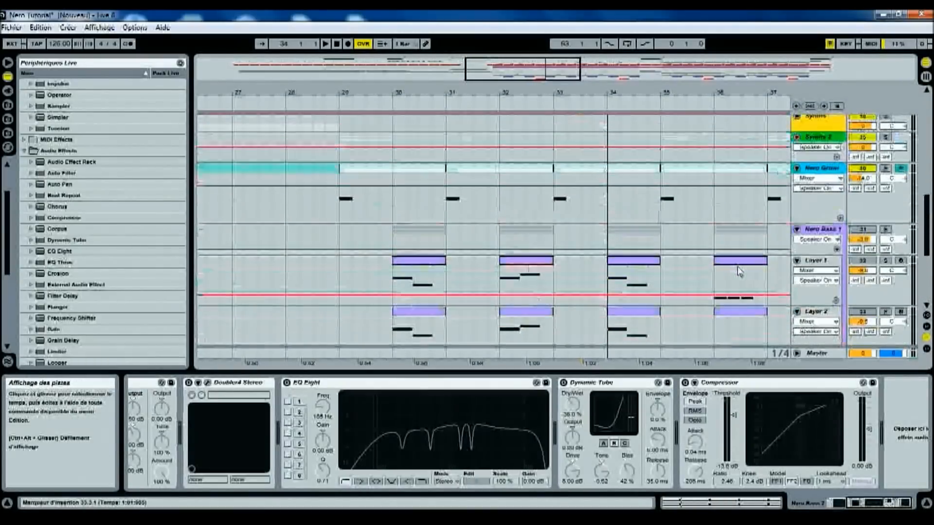
scroll(738, 272, "up", 4)
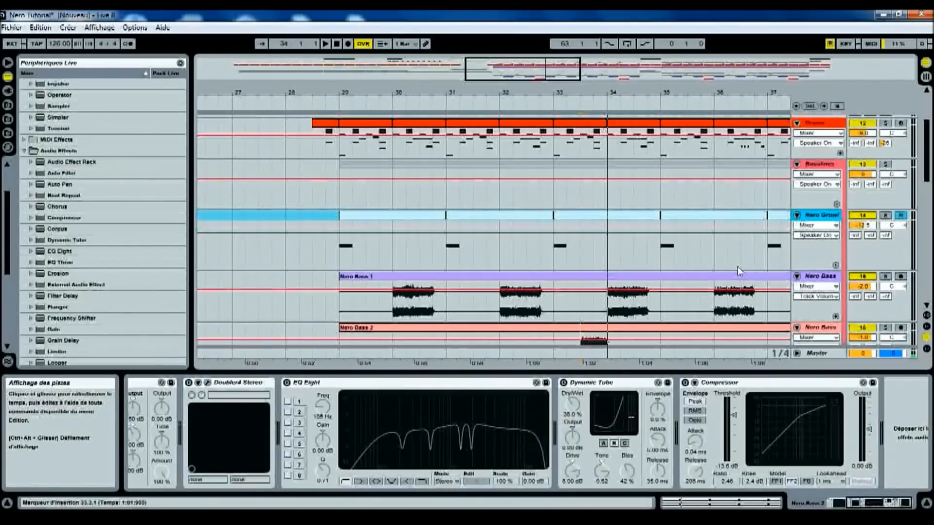
scroll(737, 271, "up", 3)
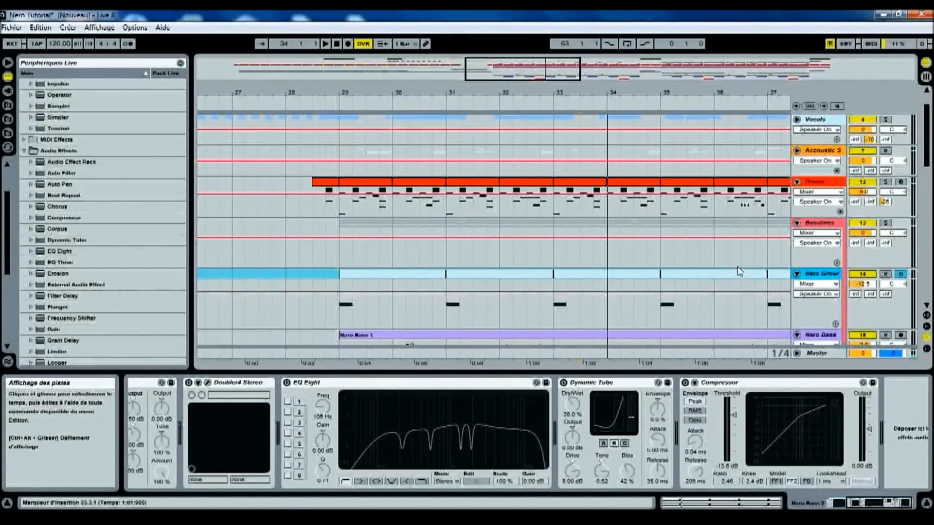
scroll(727, 271, "up", 2)
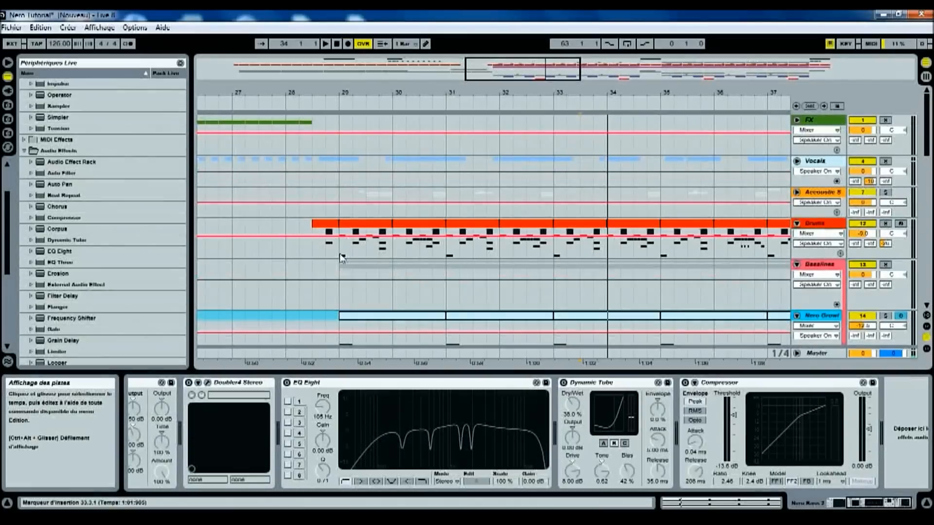
scroll(528, 239, "down", 5)
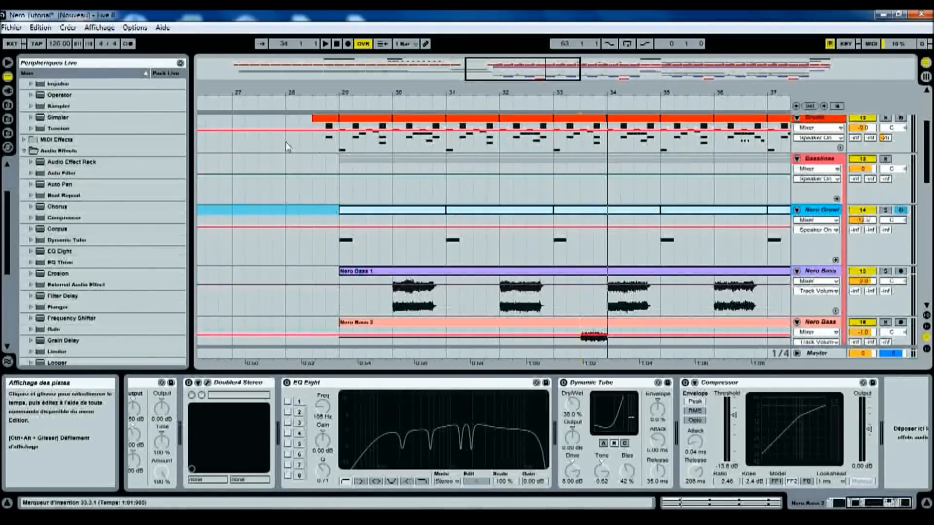